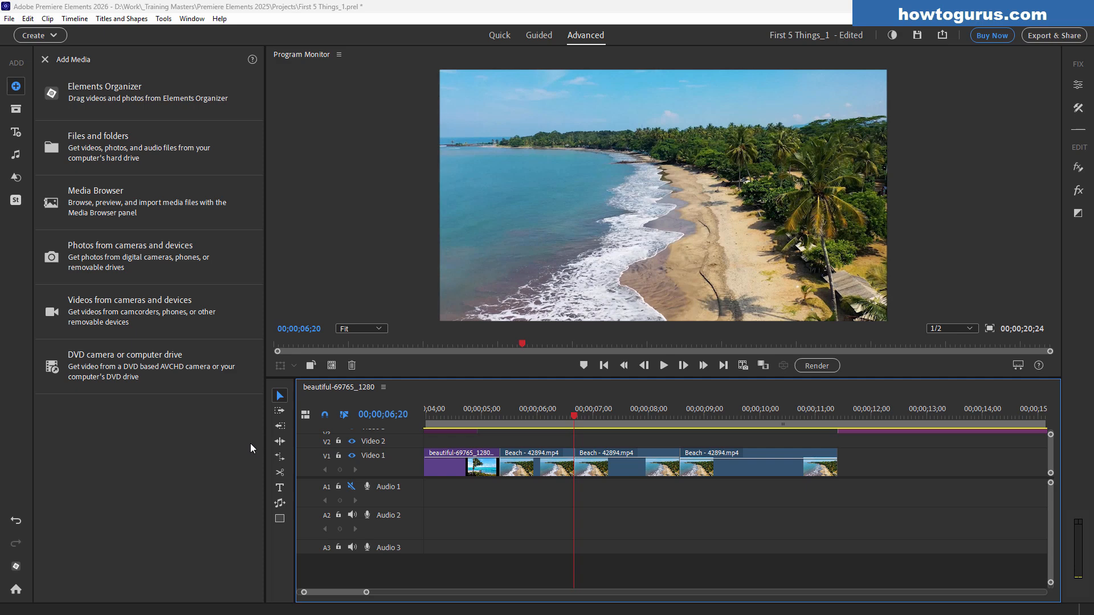
Add a new text layer over the beach video from the Titles and Shapes tools
click(19, 135)
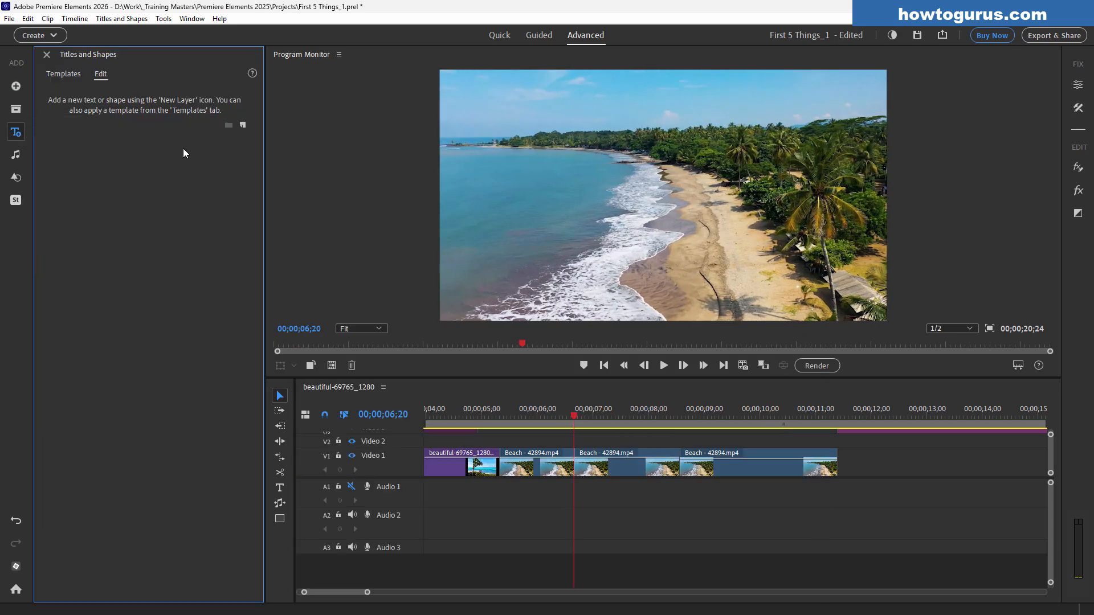
click(121, 18)
mouse_move(147, 50)
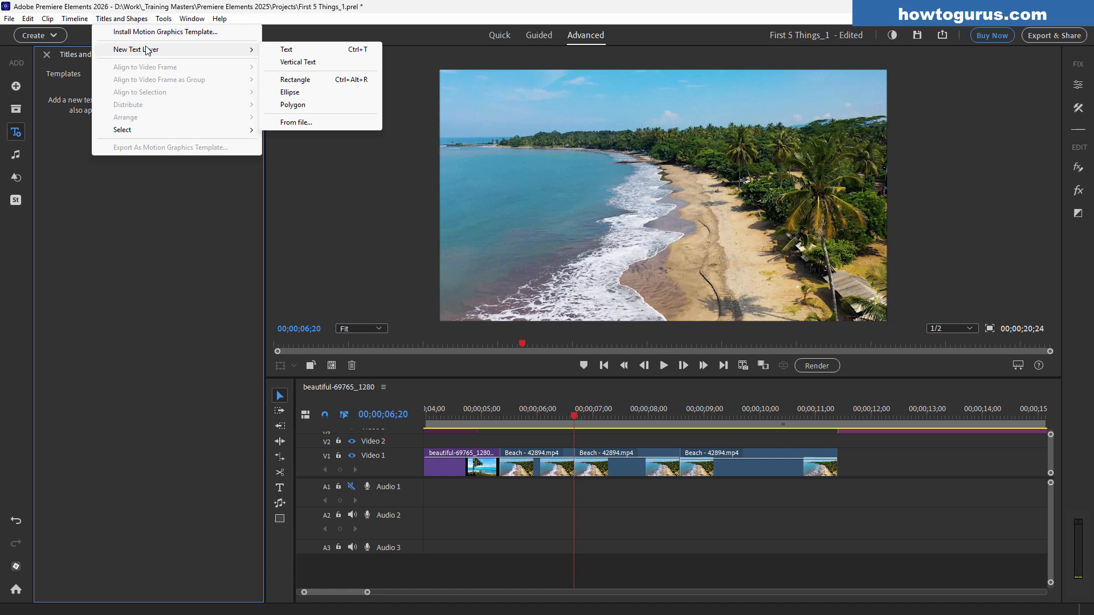
click(313, 46)
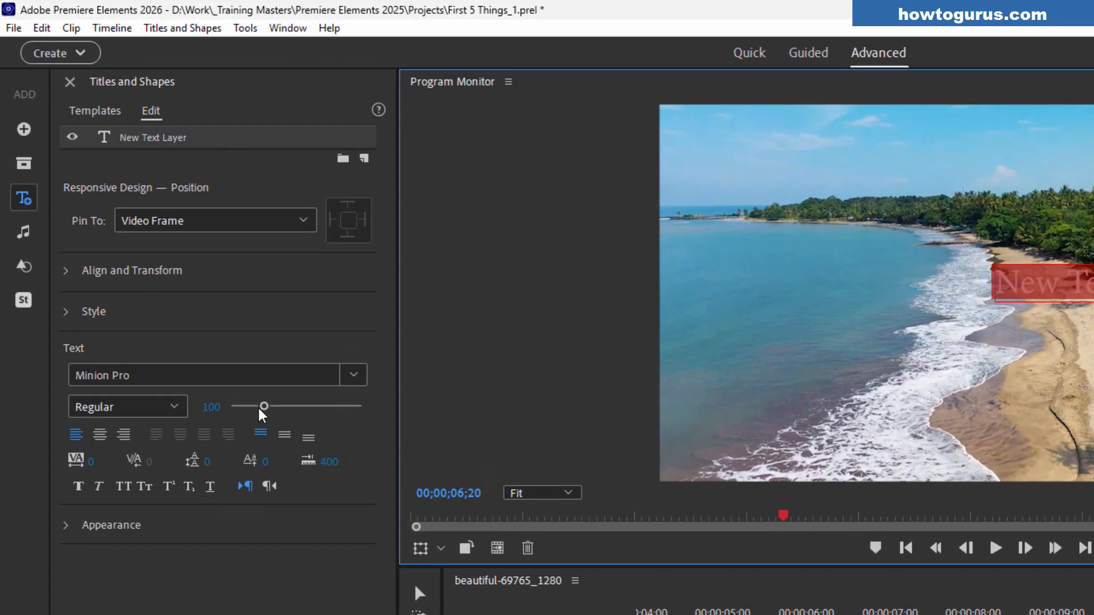
Enlarge the text to size 226 and move the text layer left across the frame
drag(262, 406, 306, 408)
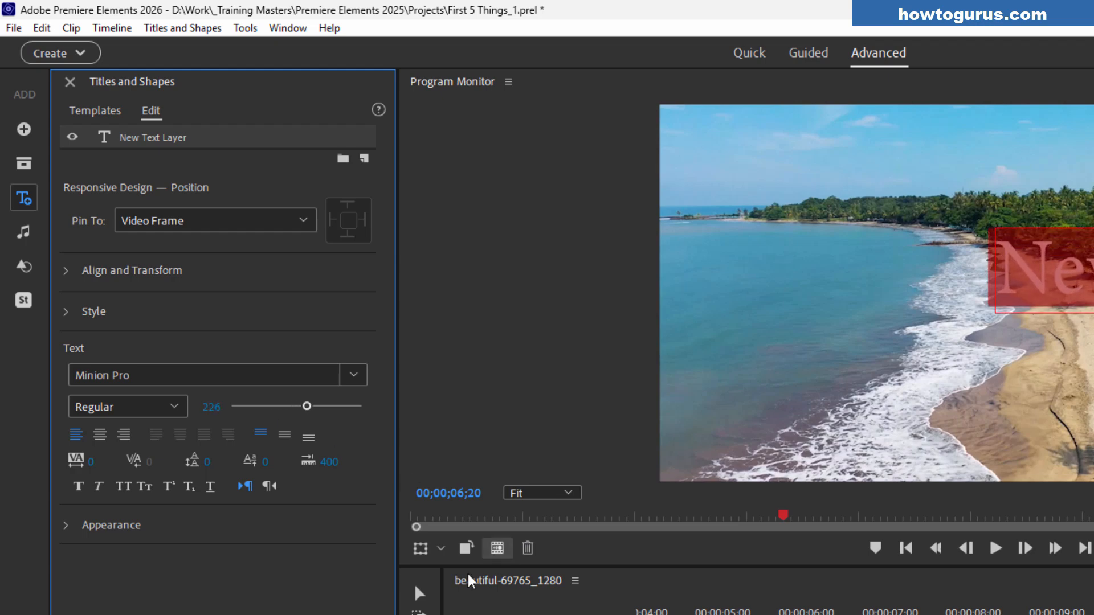
click(419, 593)
drag(1090, 291, 951, 321)
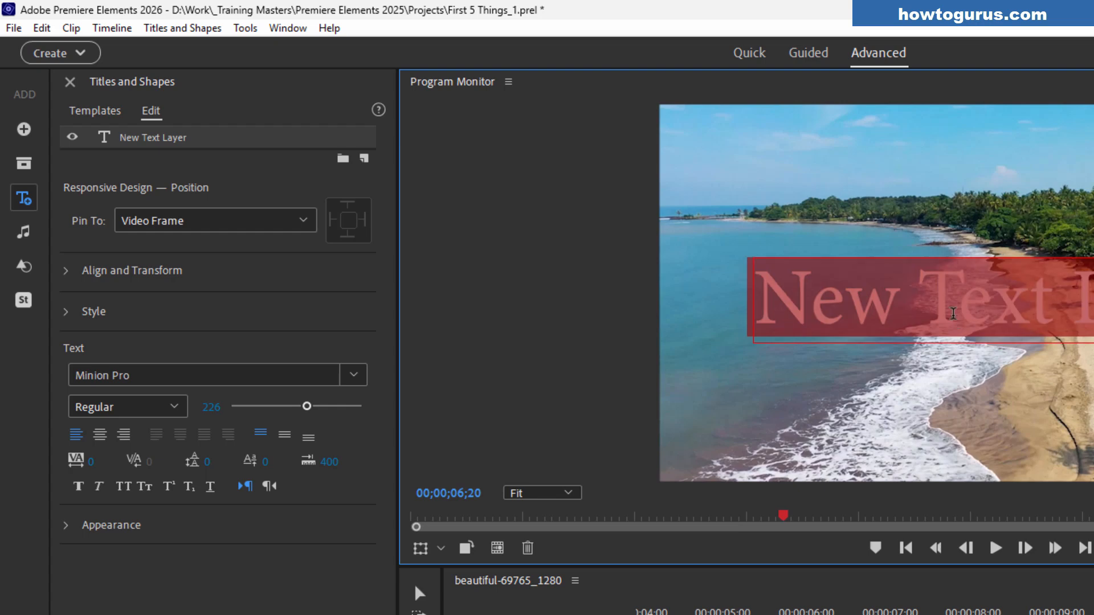
Try the Mistral font on the text layer and browse the font list to apply Trajan Color
click(362, 373)
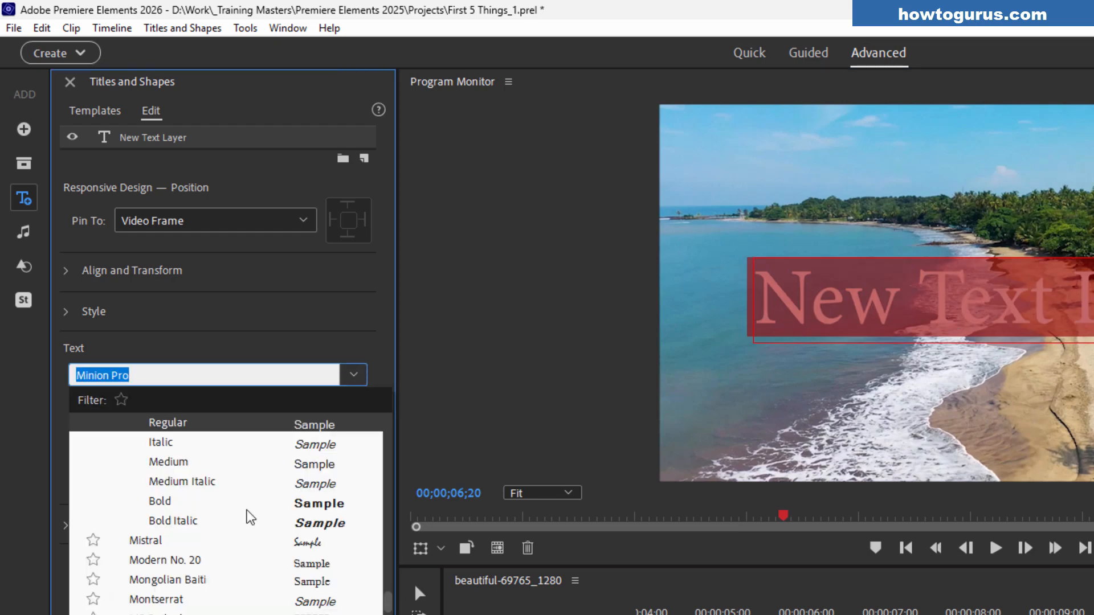
click(158, 540)
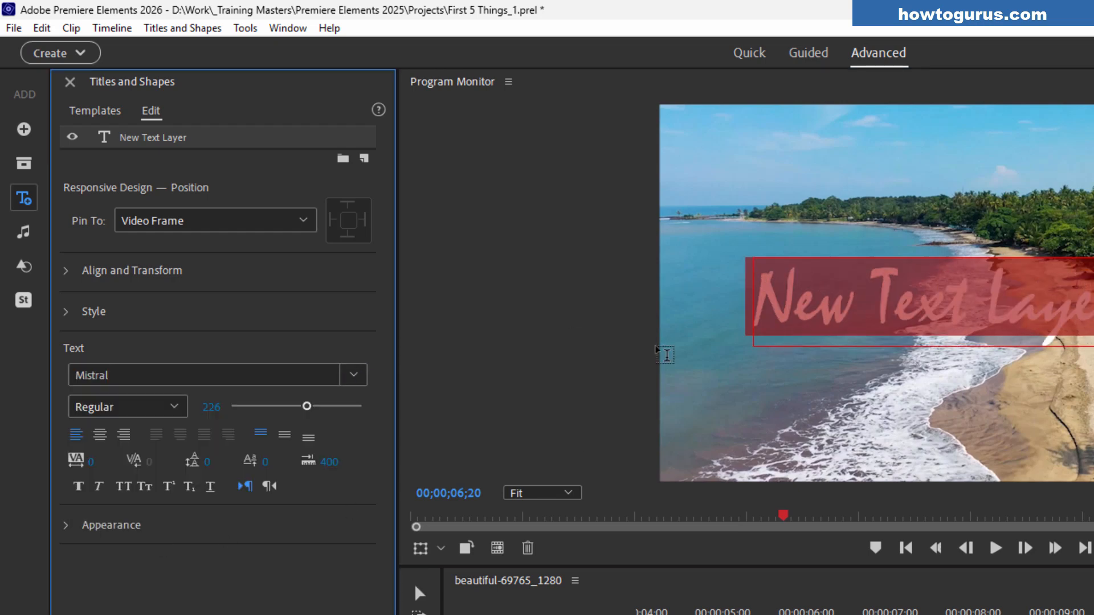
click(356, 376)
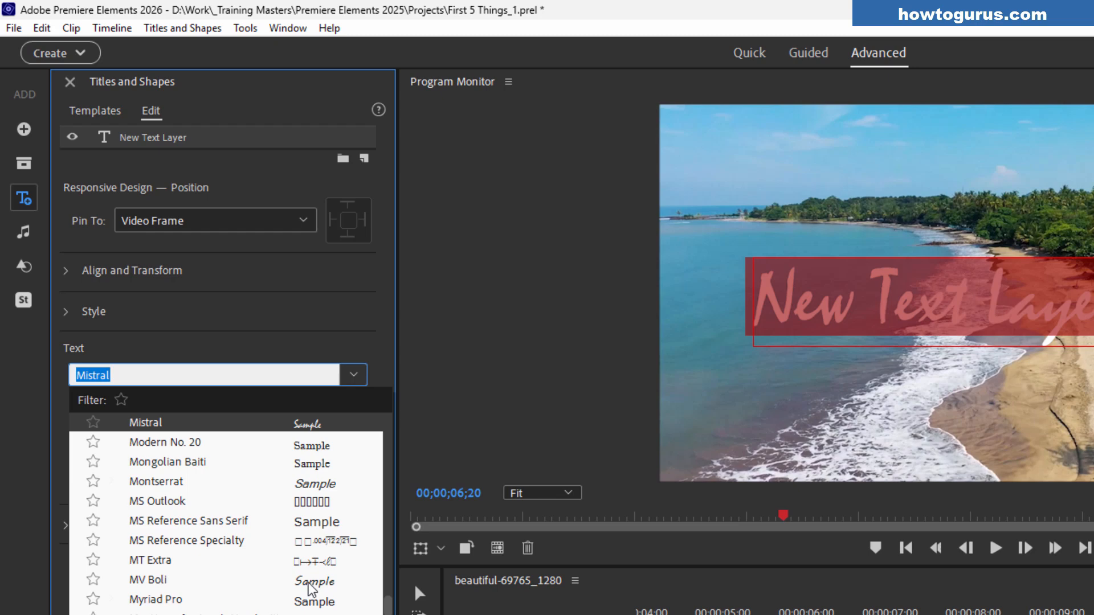
scroll(317, 576, up, 3)
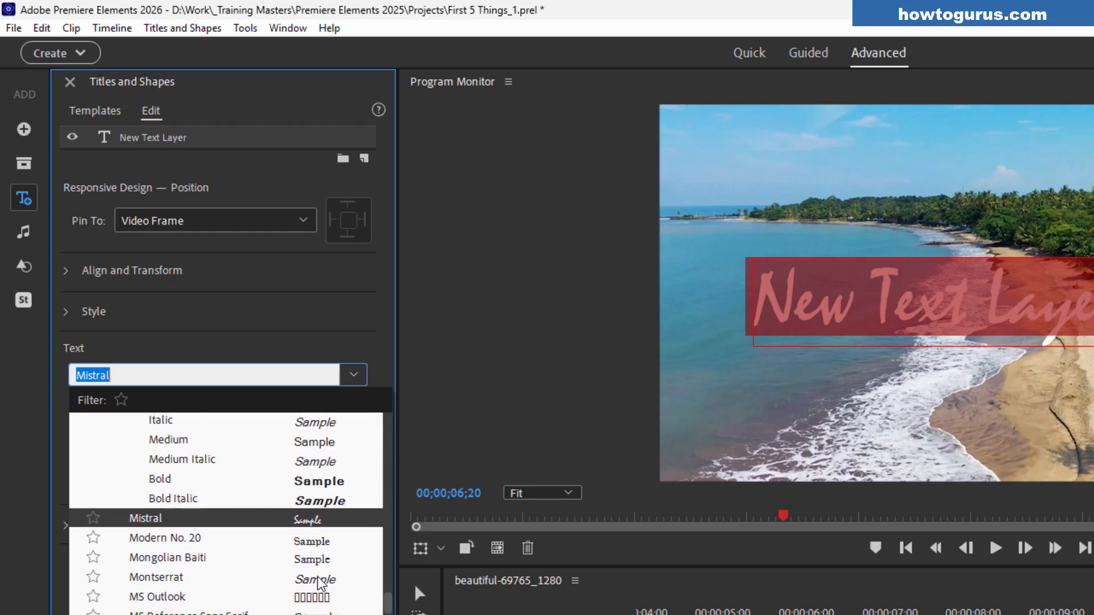
scroll(317, 577, up, 10)
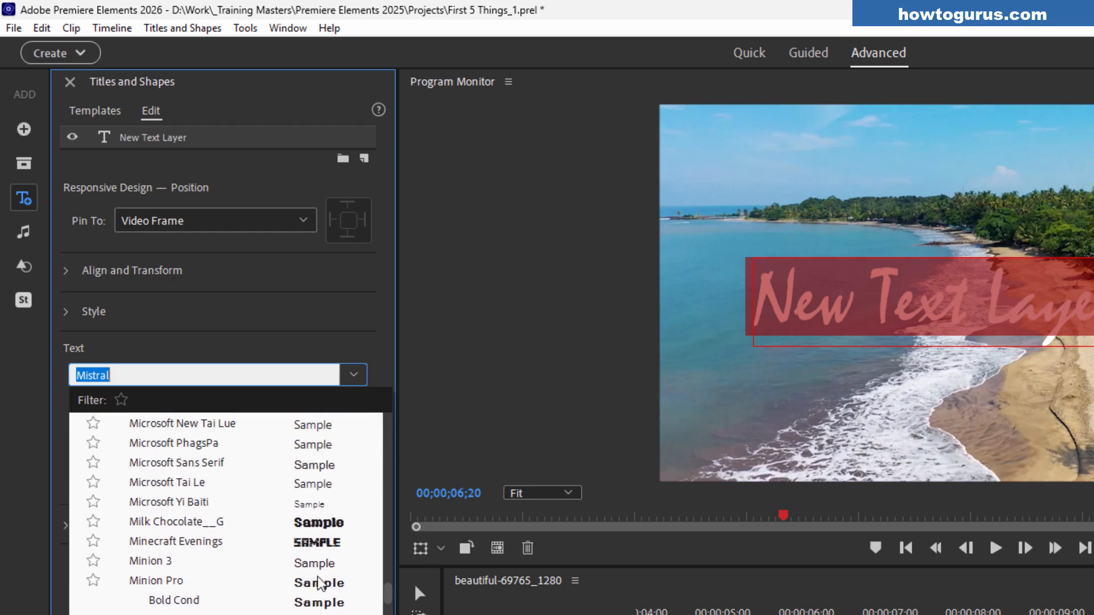
scroll(317, 576, up, 3)
scroll(317, 577, down, 3)
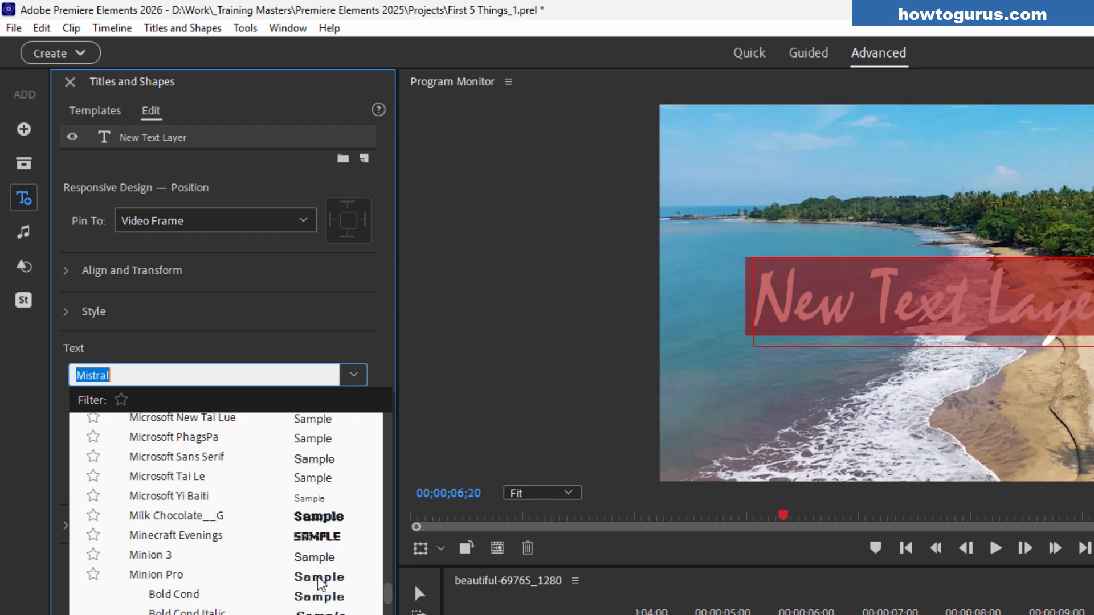
scroll(317, 577, down, 1)
drag(386, 594, 386, 614)
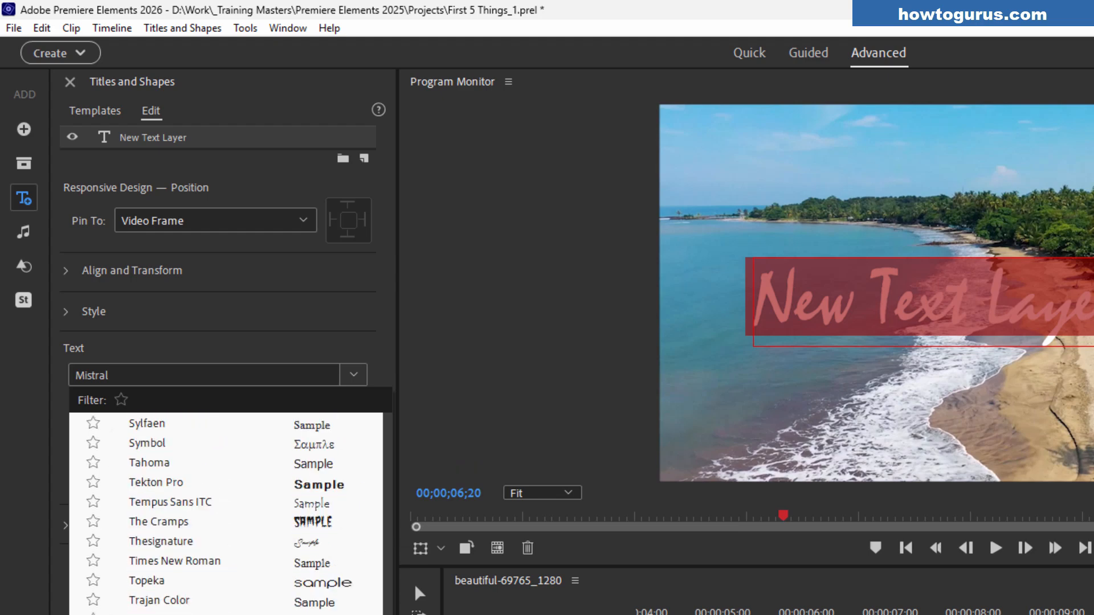
click(177, 601)
Nudge the text layer slightly to the right and re-enter text editing
click(859, 310)
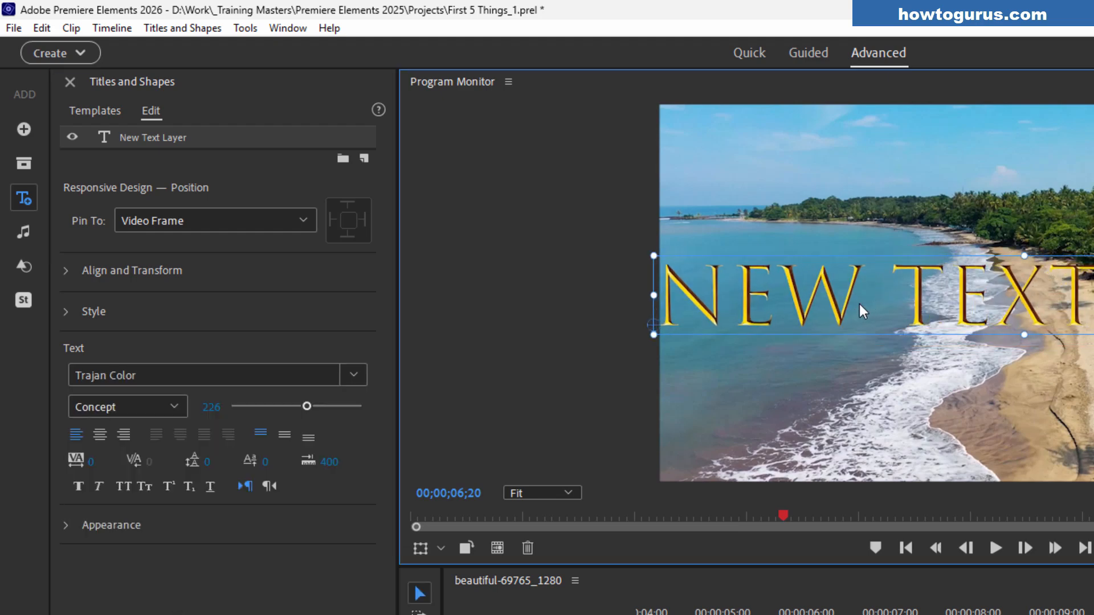
drag(862, 305, 893, 307)
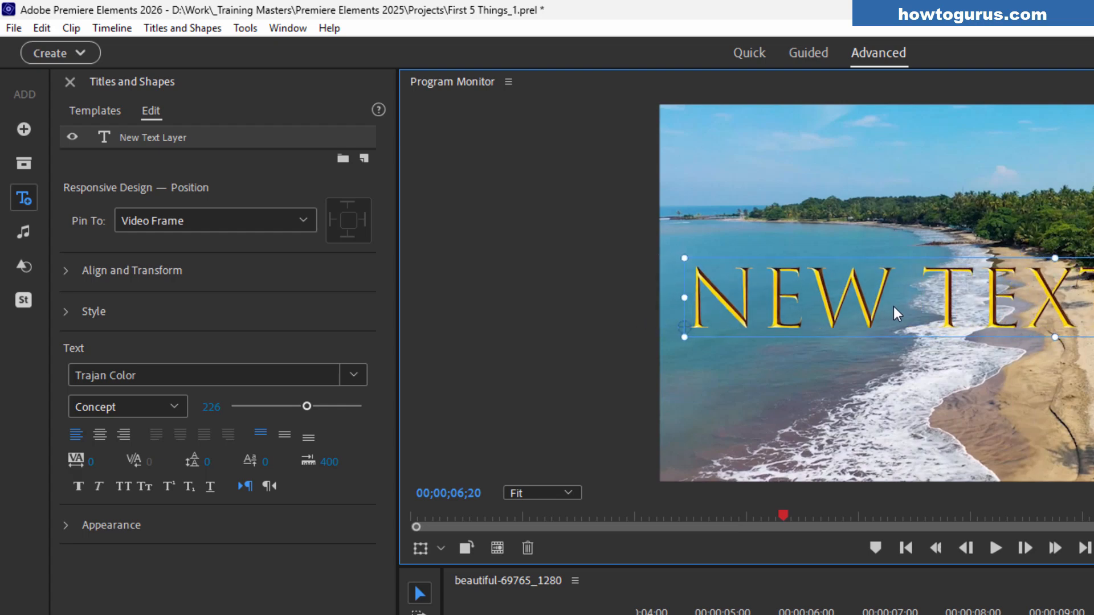
double_click(893, 307)
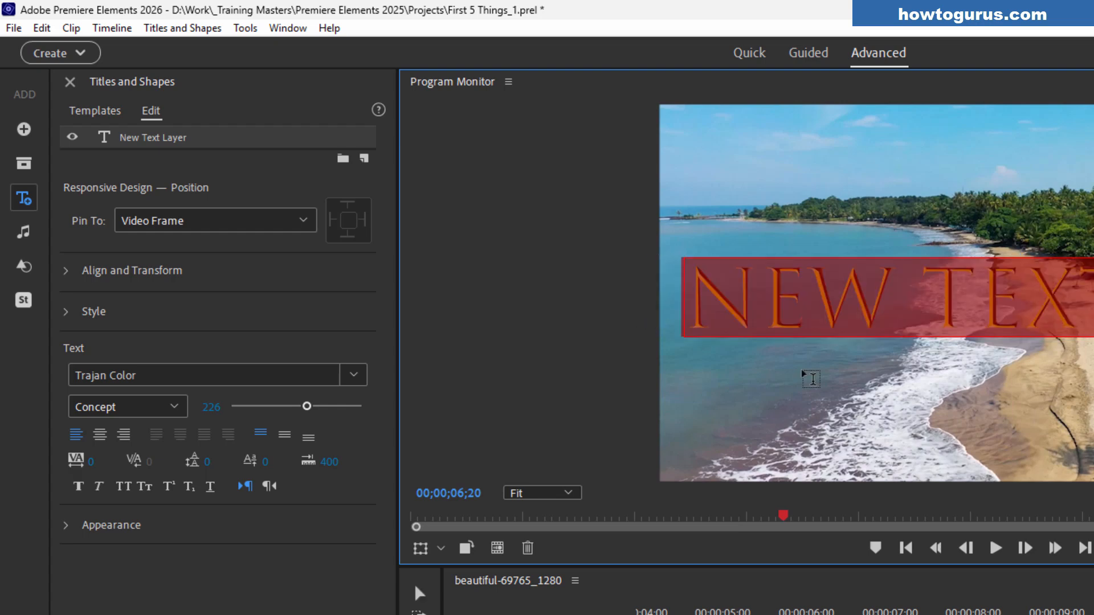
Apply the Gilbert Color font and move the text layer right and down
click(348, 376)
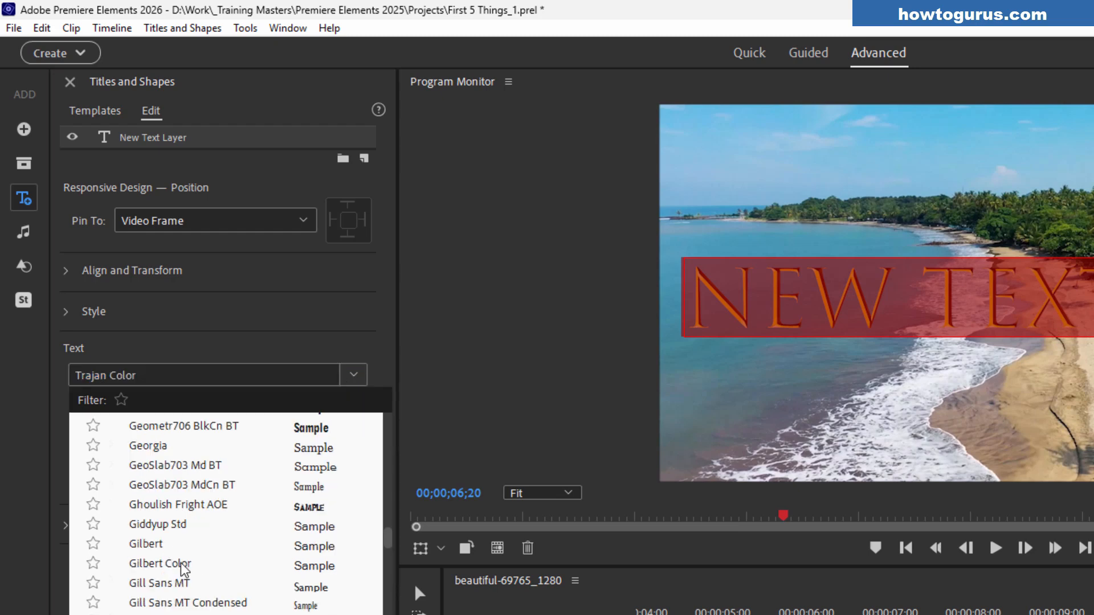
click(175, 568)
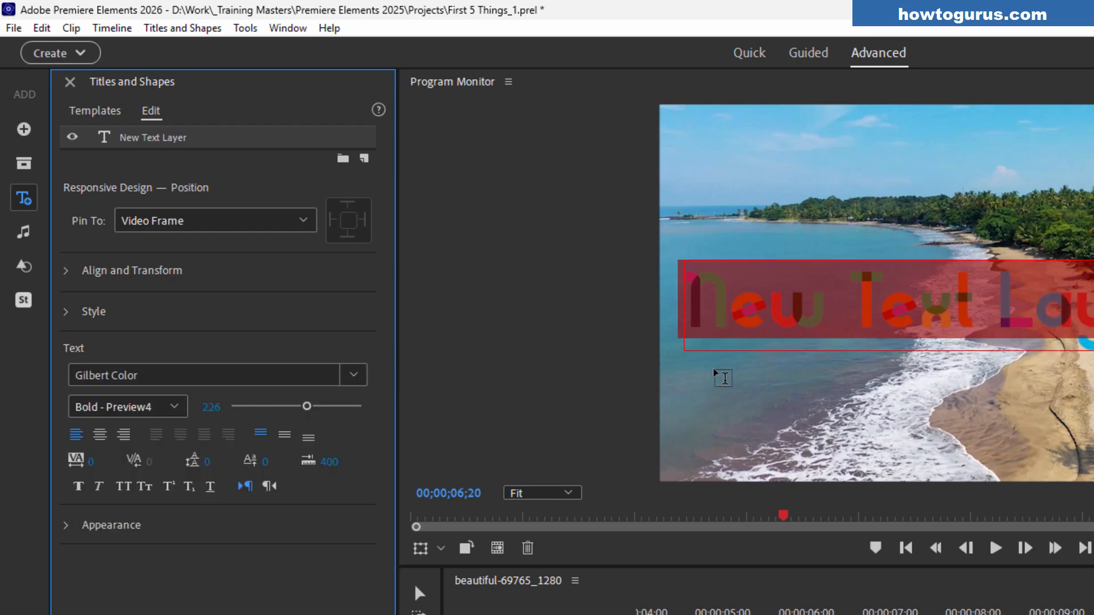
click(726, 327)
click(420, 593)
drag(927, 315, 990, 334)
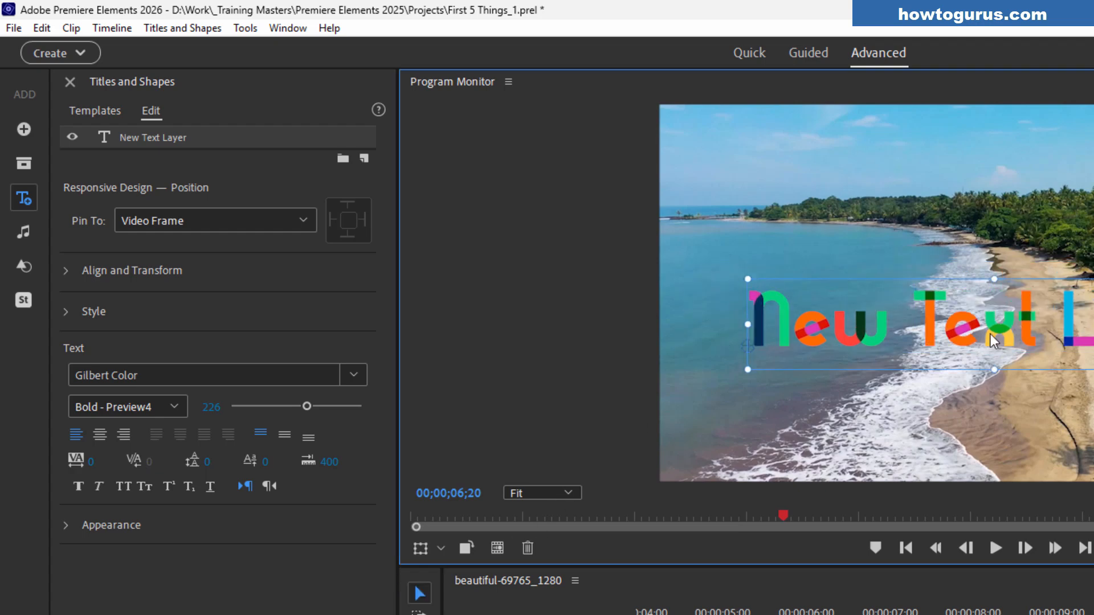
double_click(990, 334)
Try the Kalnia Glaze, Kalnia Glaze Expanded and Kalnia Glaze SemiExpanded fonts on the text
click(361, 375)
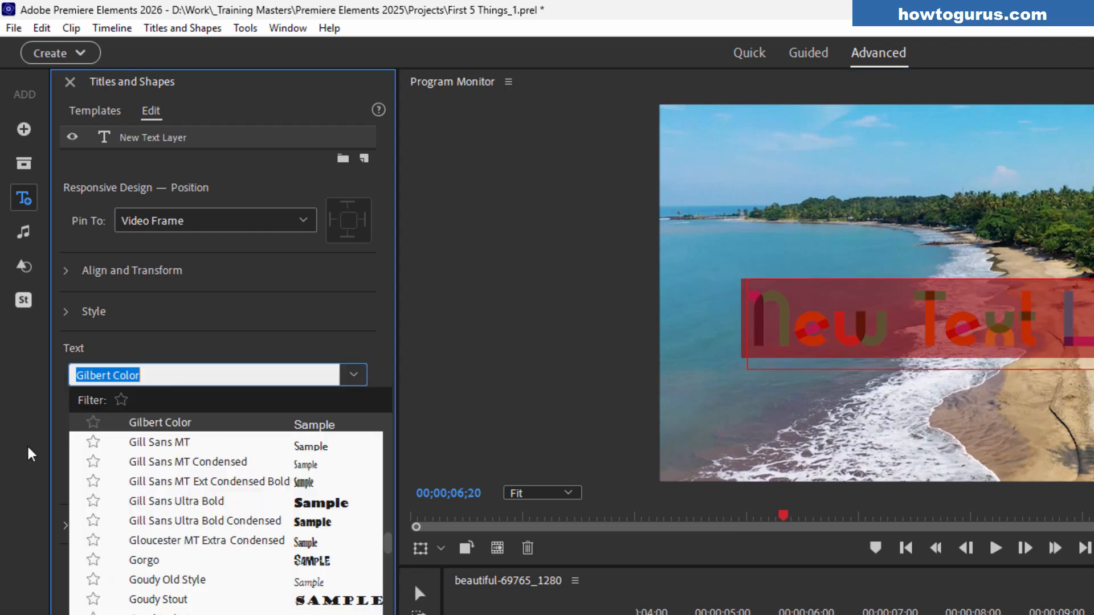
drag(388, 538, 172, 559)
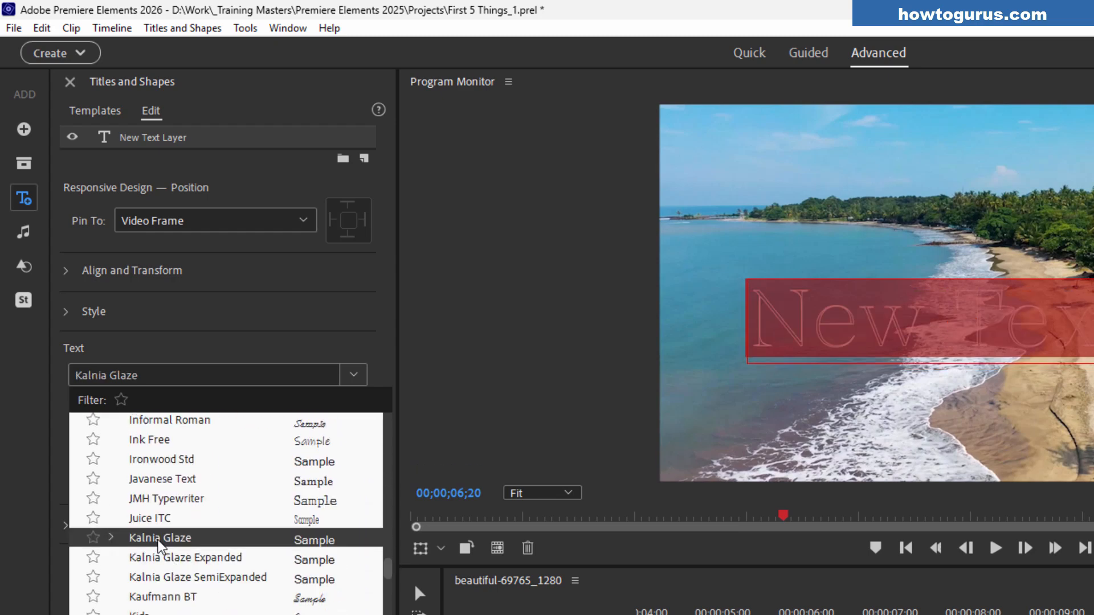
click(161, 537)
click(354, 376)
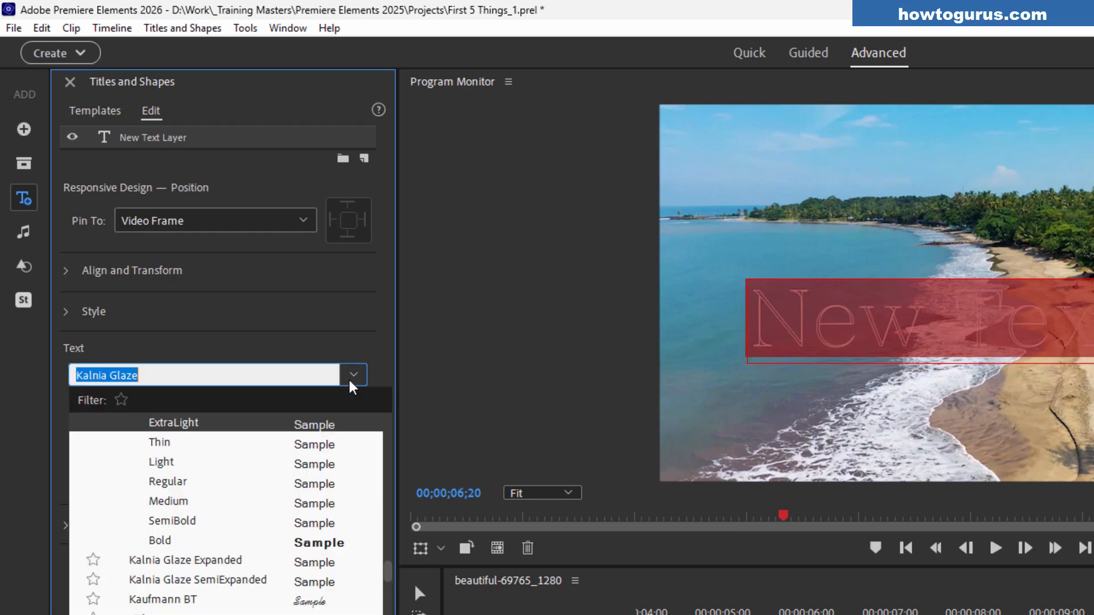
click(191, 560)
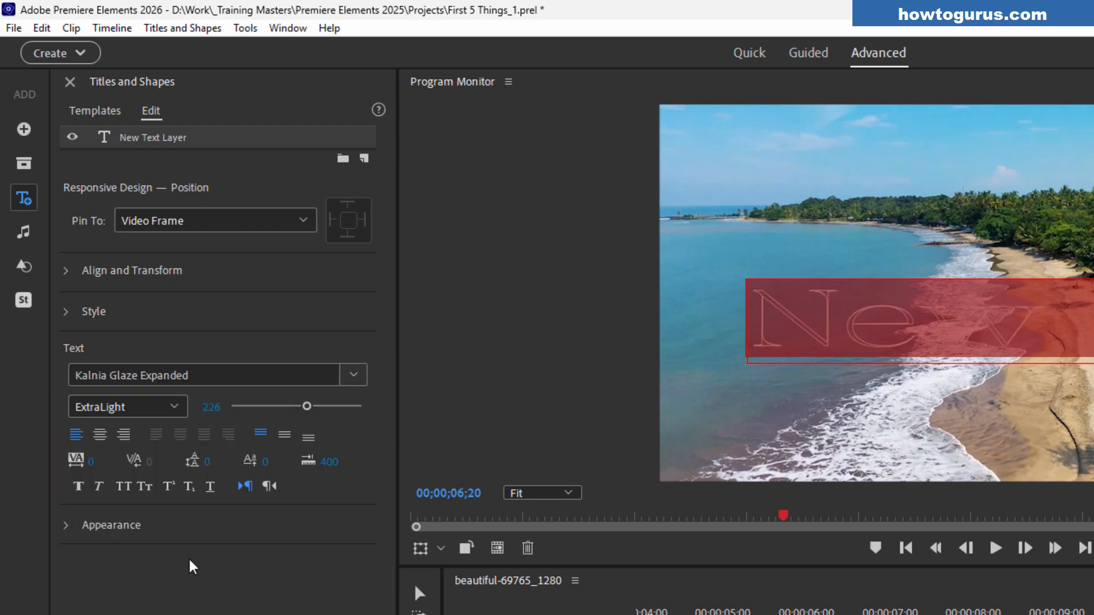
click(346, 376)
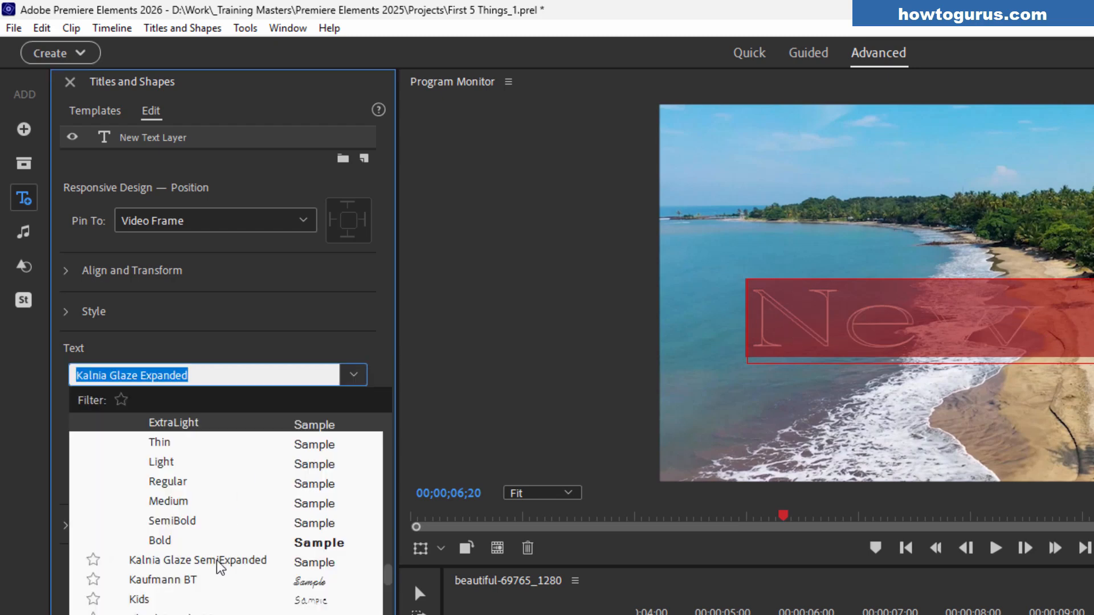
click(216, 560)
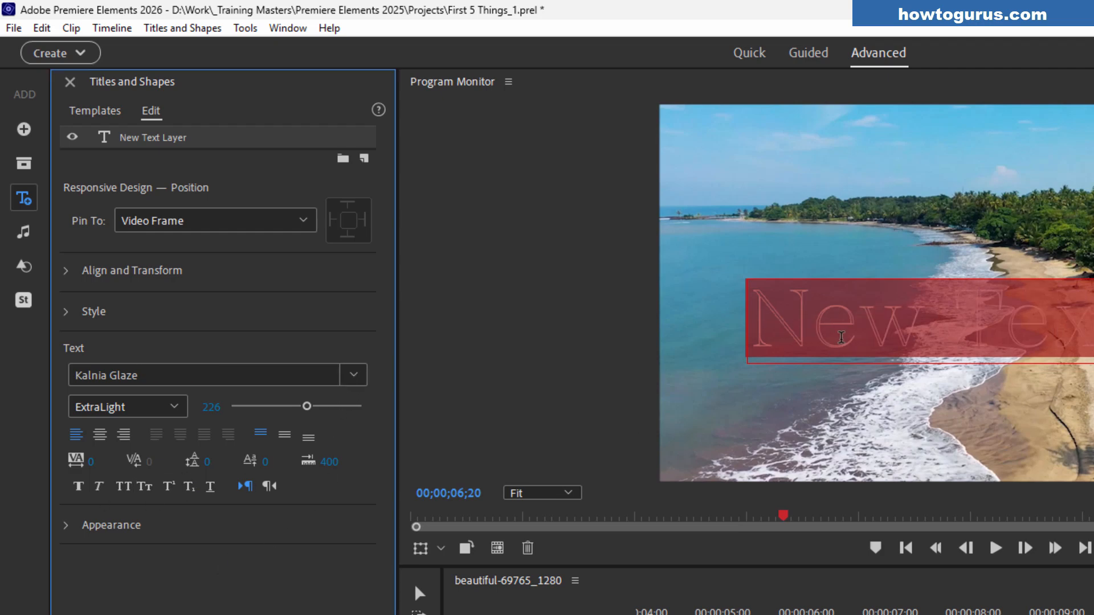
Select all of the layer's text and apply the PrimecolorB font
click(843, 337)
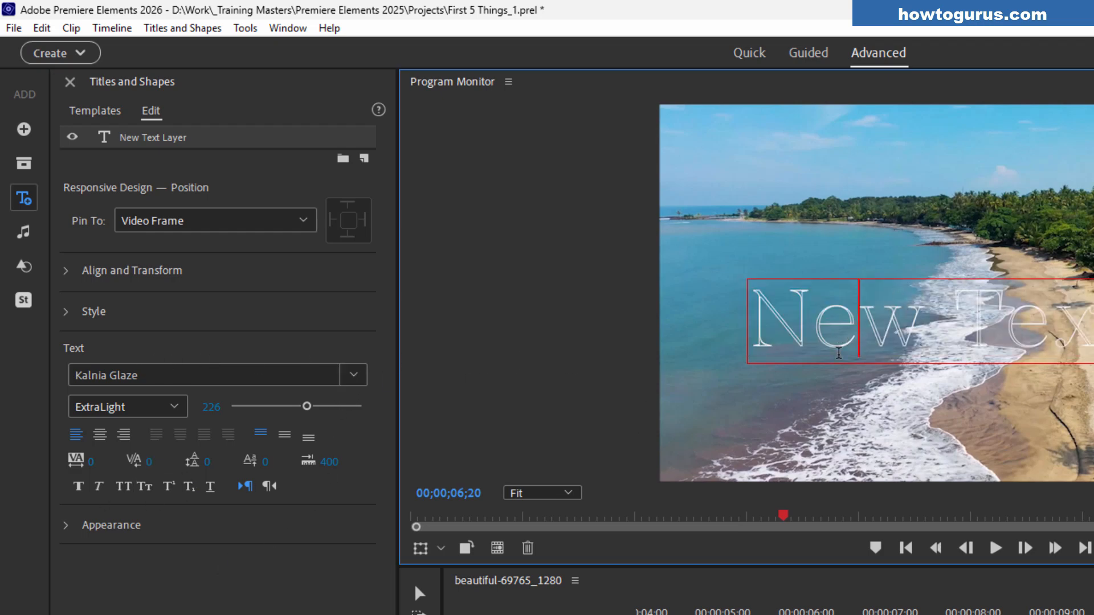
key(ctrl+a)
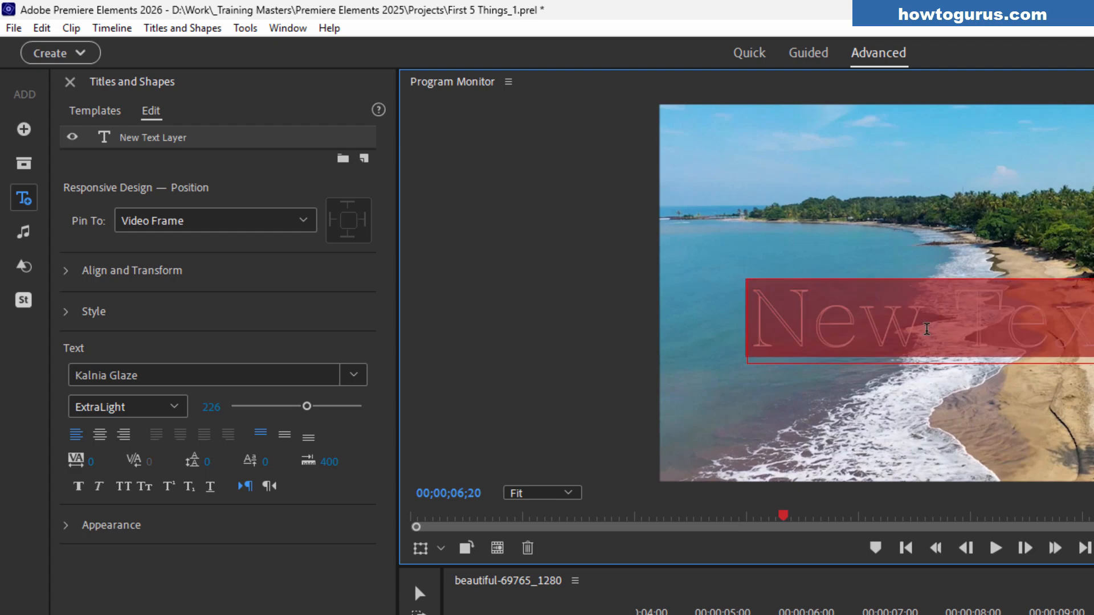
click(353, 375)
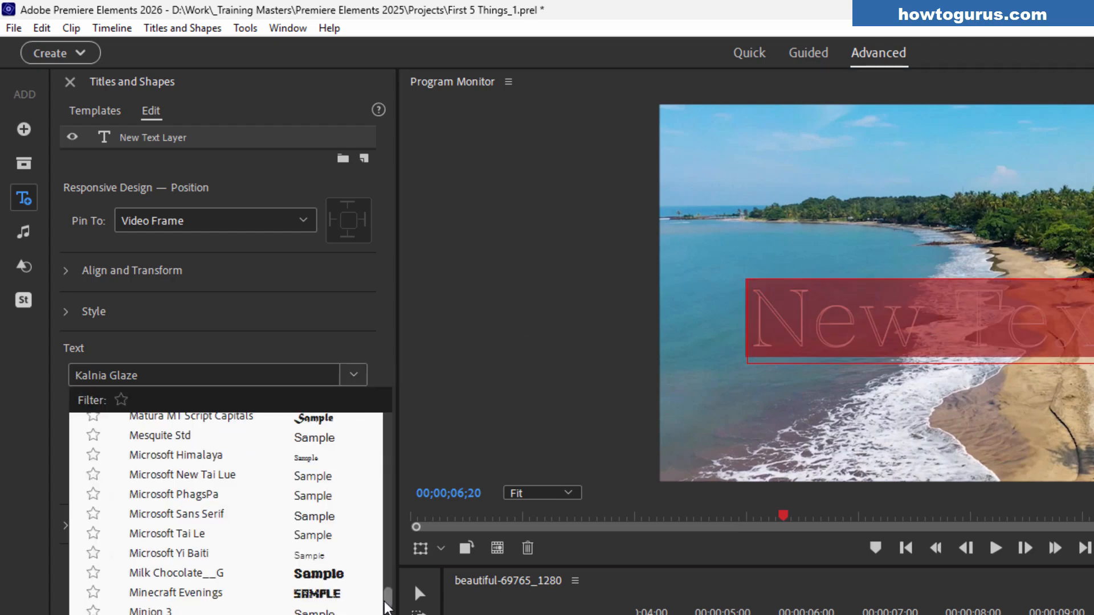
drag(387, 597, 387, 614)
scroll(209, 568, down, 2)
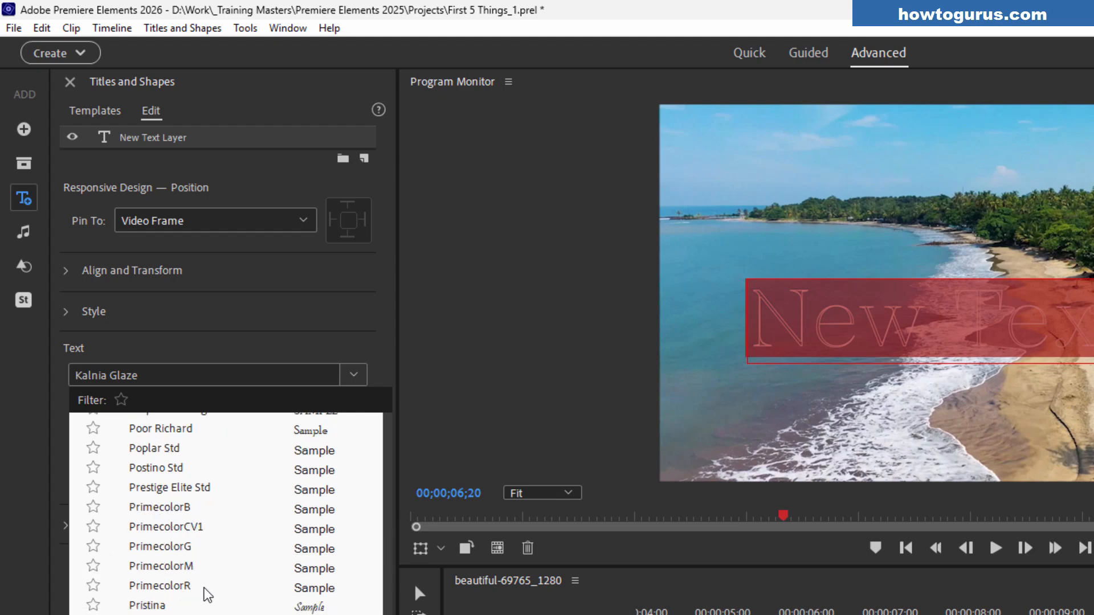
click(171, 506)
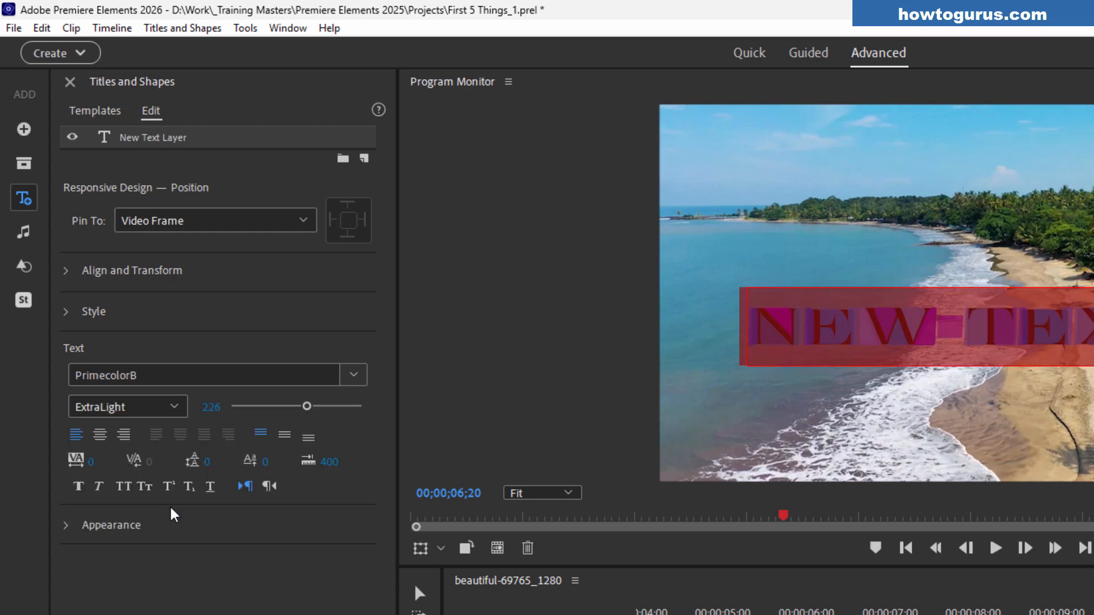
Move the text layer left so it starts at the frame's edge and re-enter text editing
click(420, 593)
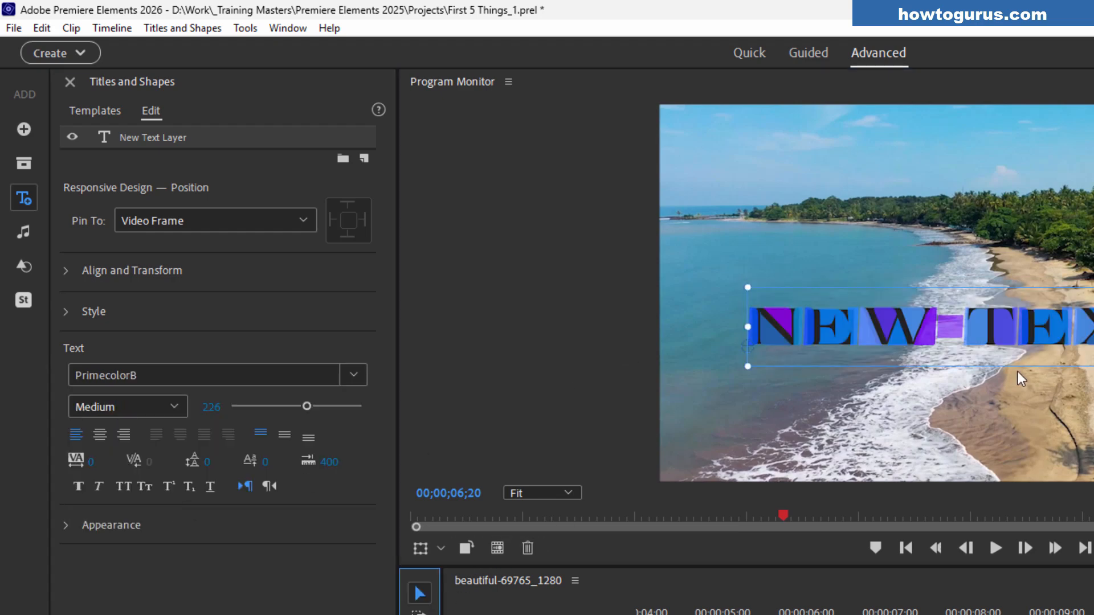
drag(1006, 335, 949, 338)
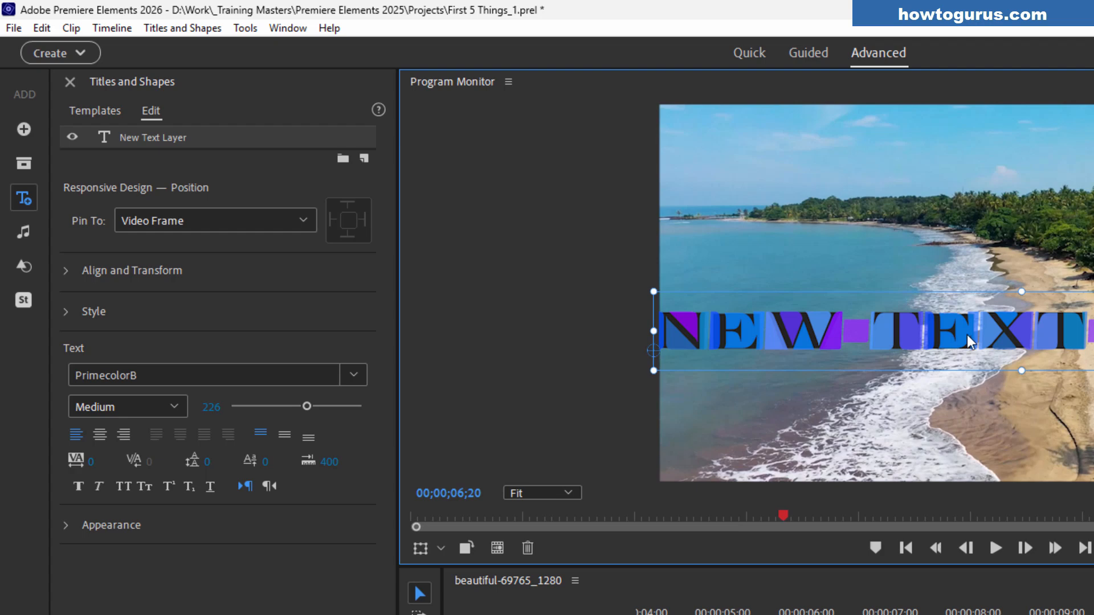
double_click(967, 334)
Apply the PrimecolorCV1 font and shift the text layer to the right
click(353, 375)
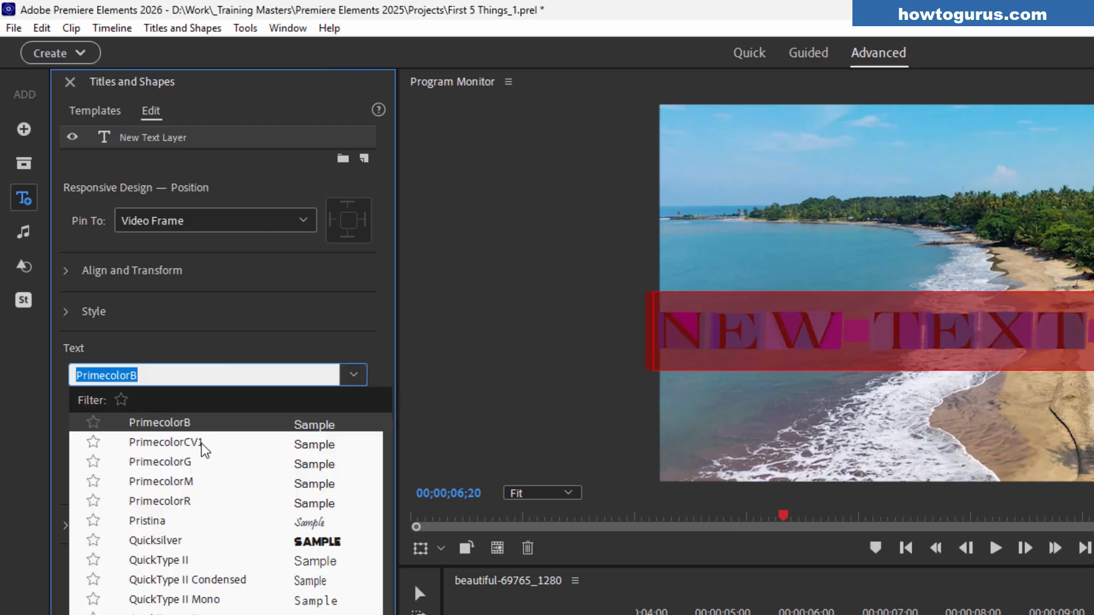
click(200, 443)
click(423, 595)
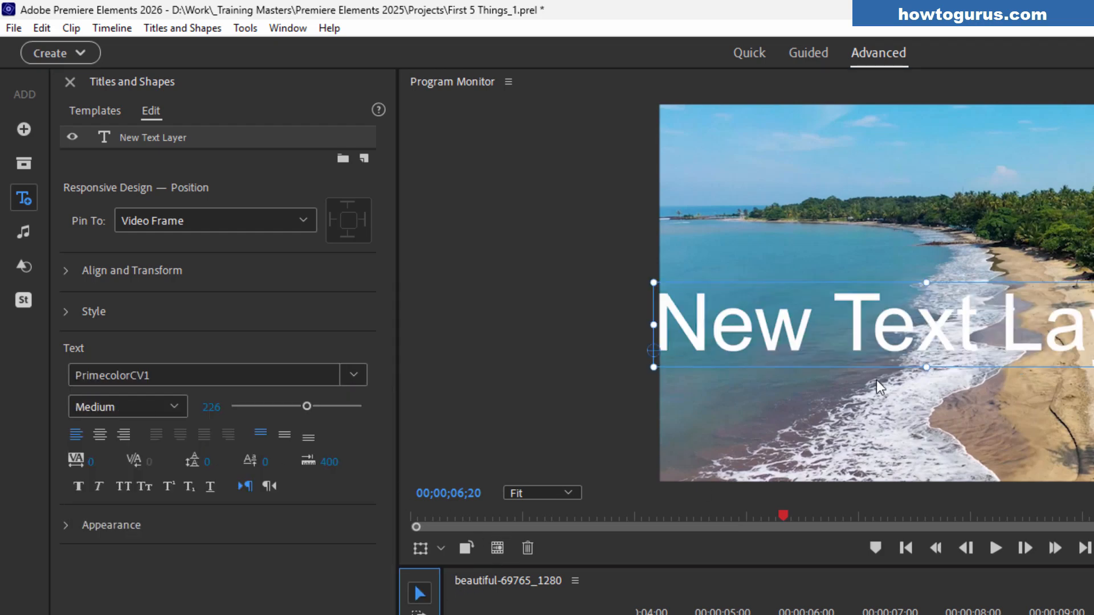
drag(887, 341, 948, 344)
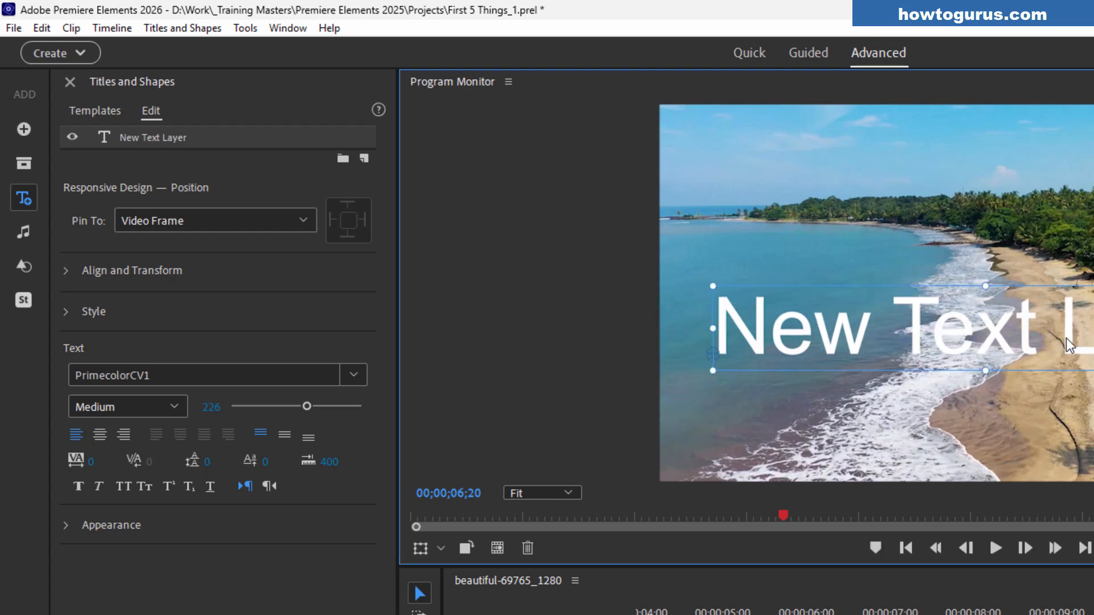
Switch the text font to PrimecolorG and step on to PrimecolorM
click(354, 374)
click(193, 442)
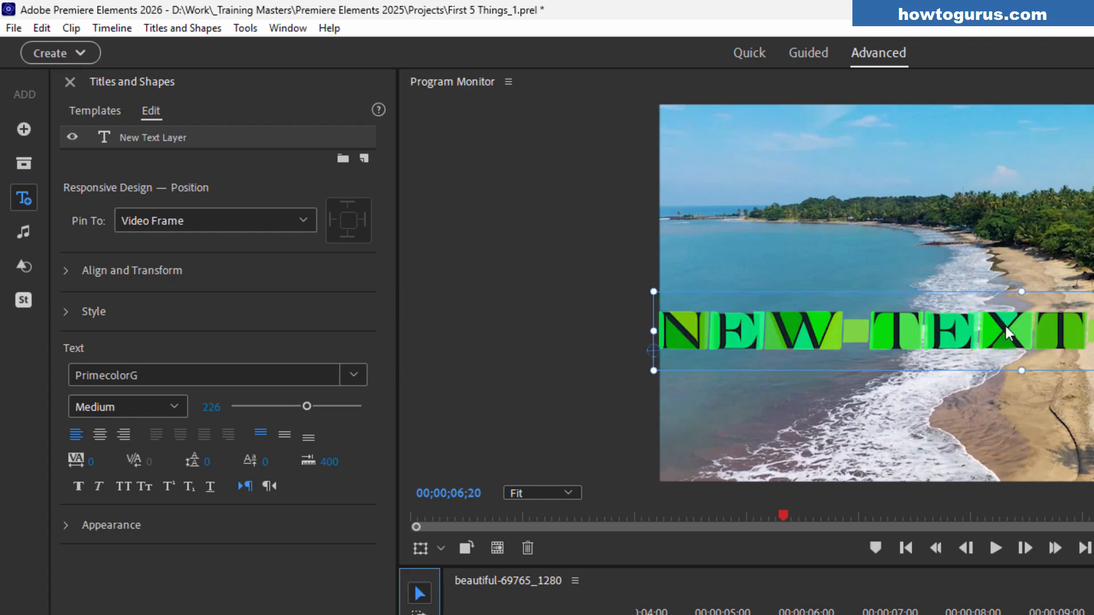
key(Down)
click(353, 374)
click(353, 374)
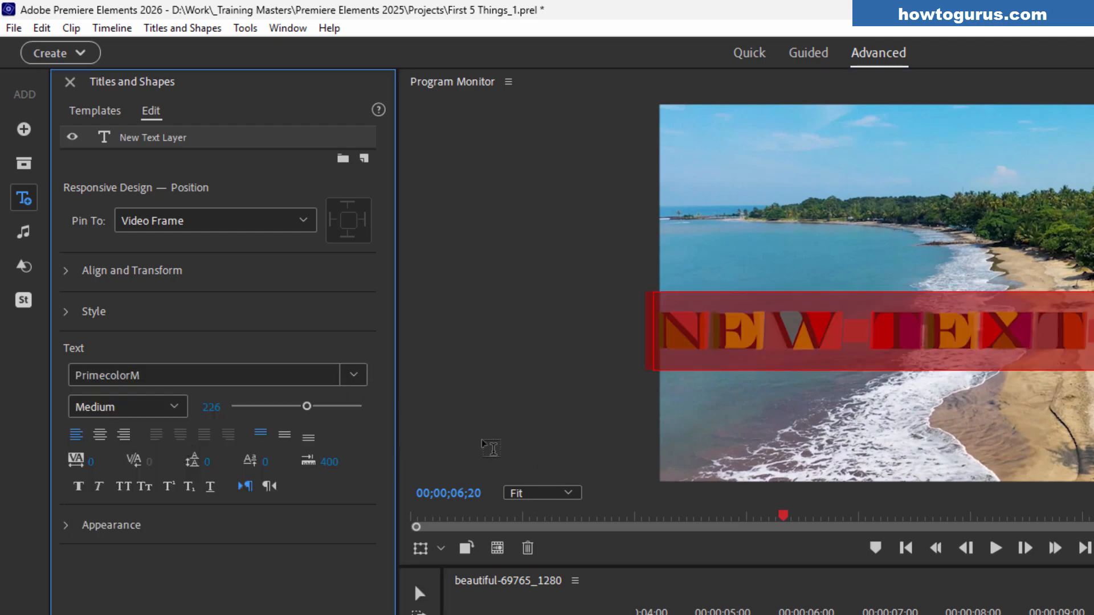
Re-enter text editing, apply the PrimecolorR font to the text and return to the selection tool
click(790, 340)
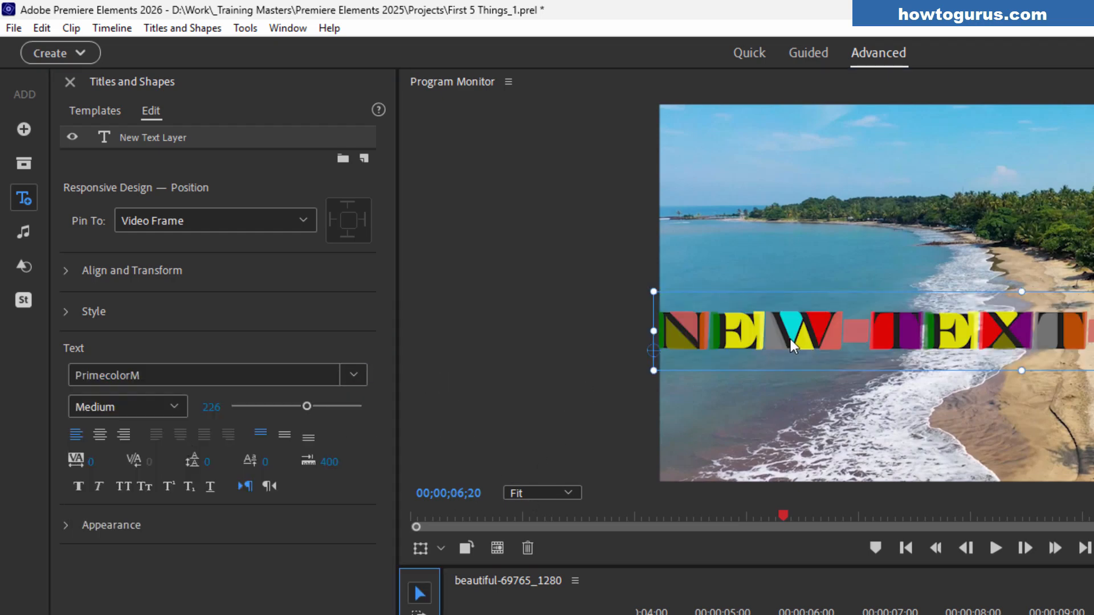
double_click(1043, 348)
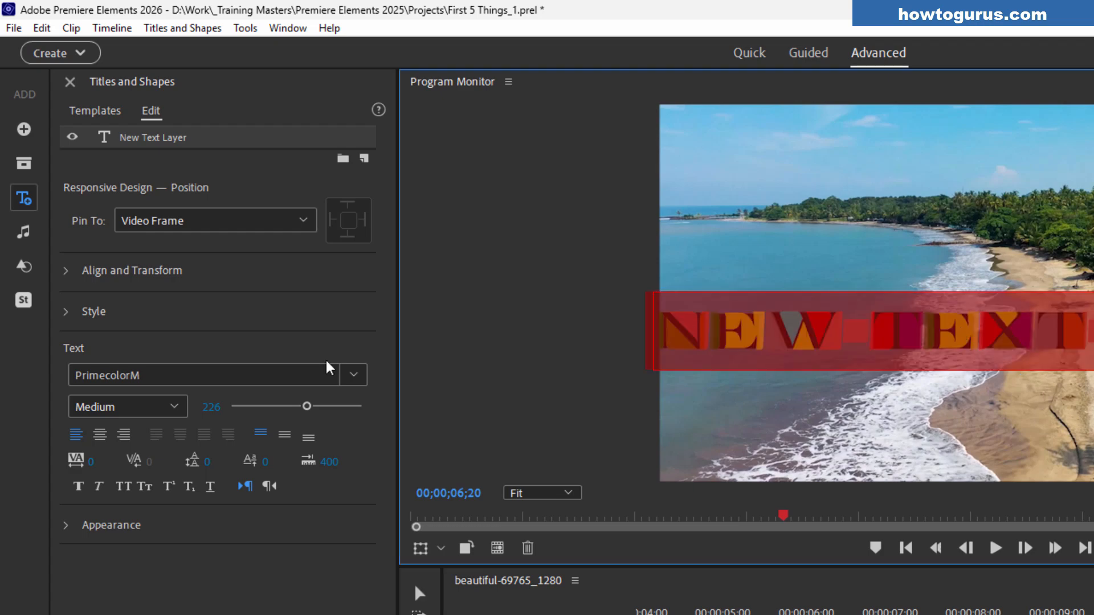
click(355, 376)
click(188, 442)
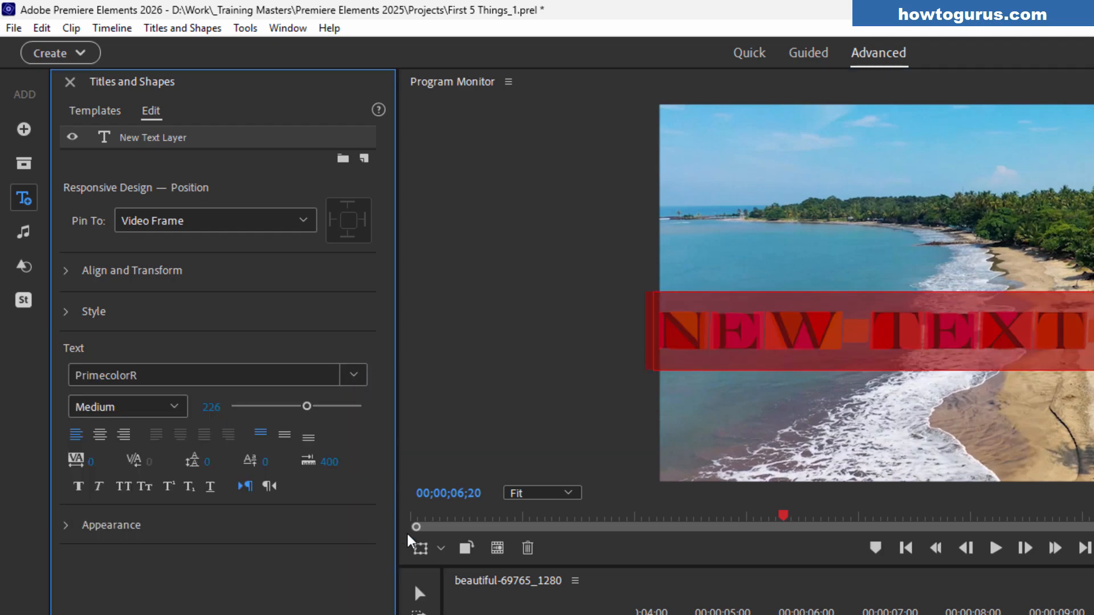
click(420, 593)
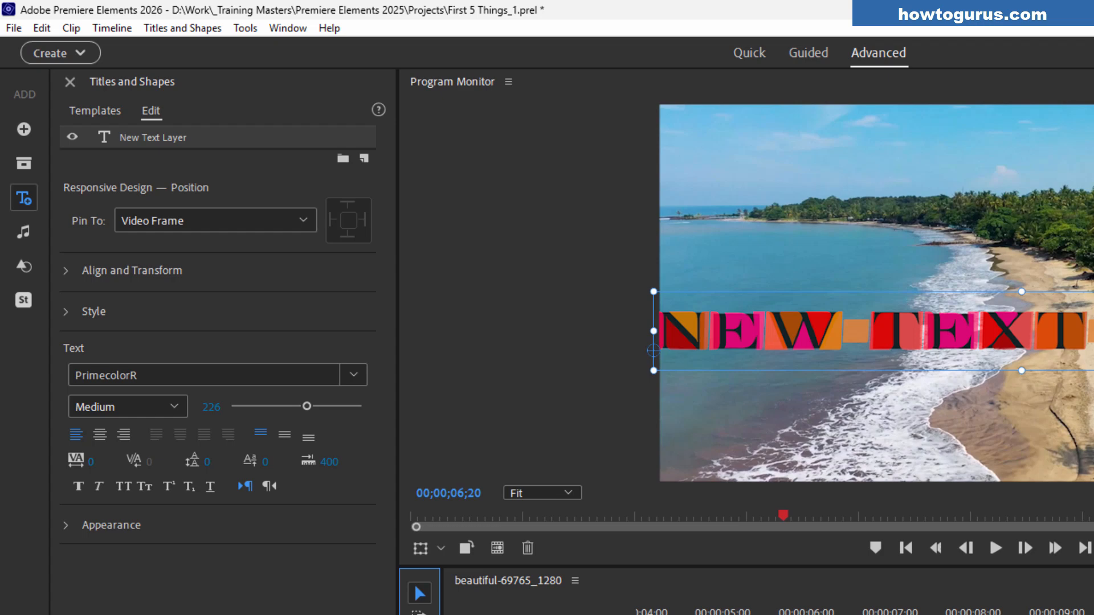
Nudge the text layer slightly left and apply the Sixtyfour Convergence font to its text
mouse_move(959, 338)
mouse_down()
mouse_move(1011, 343)
mouse_move(884, 344)
mouse_move(948, 335)
mouse_up()
double_click(950, 342)
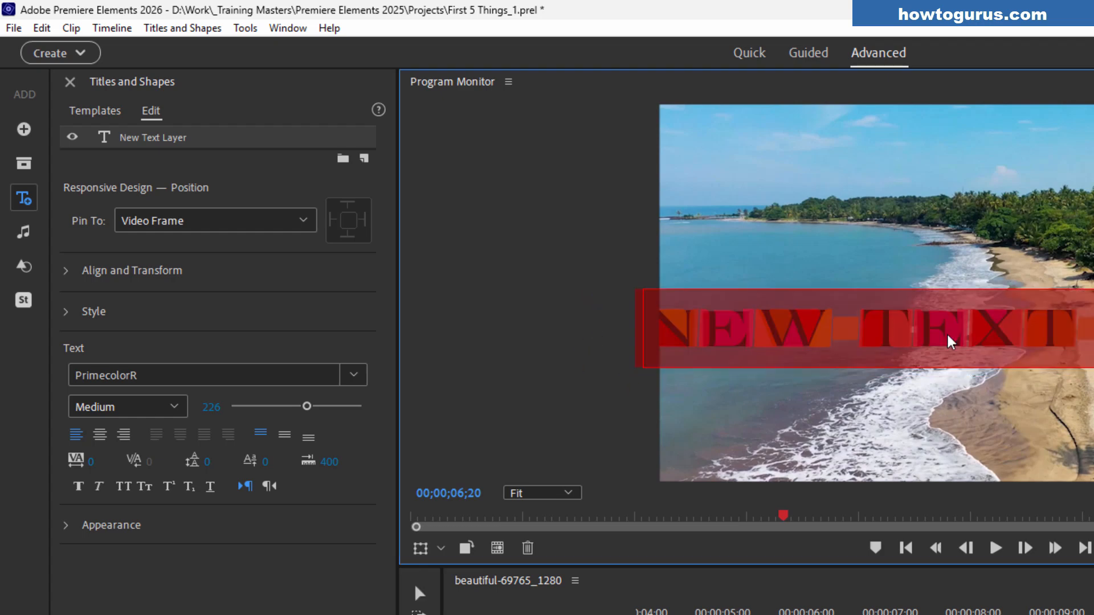
click(354, 373)
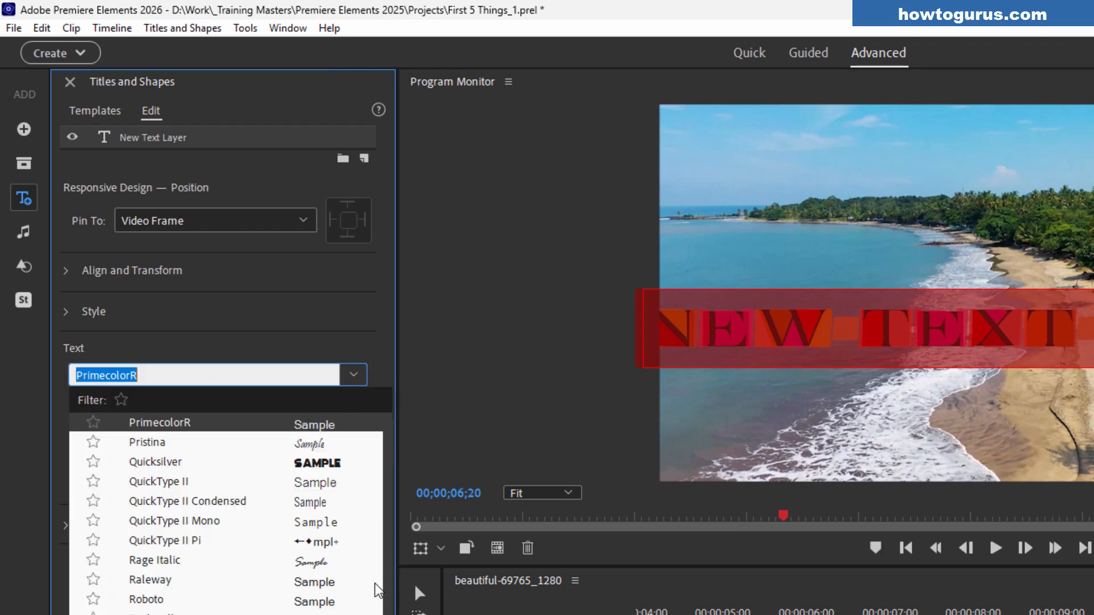
scroll(212, 611, down, 7)
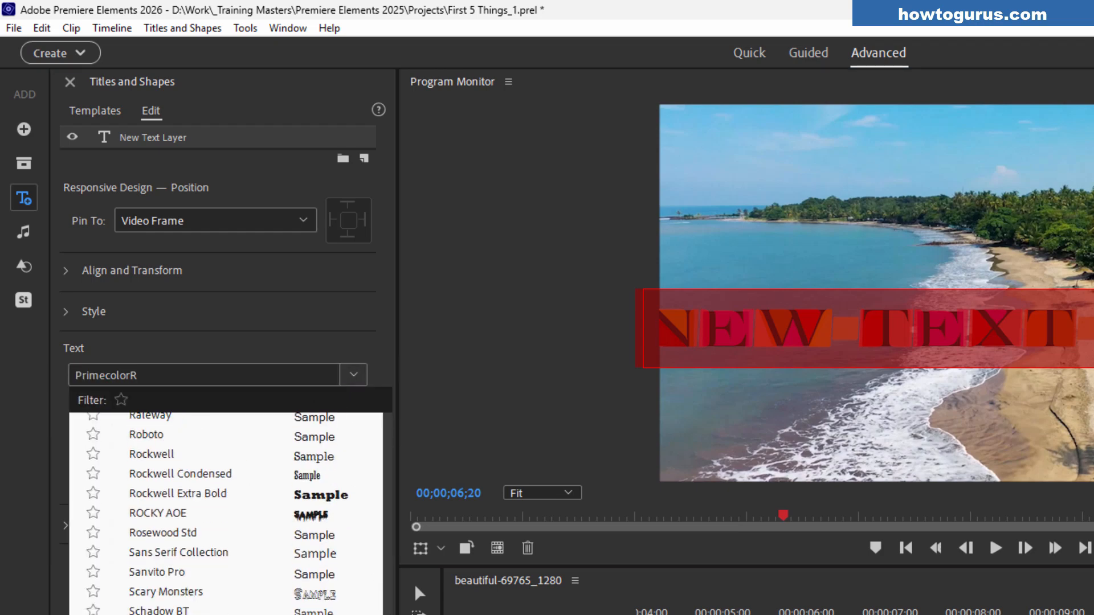
click(212, 609)
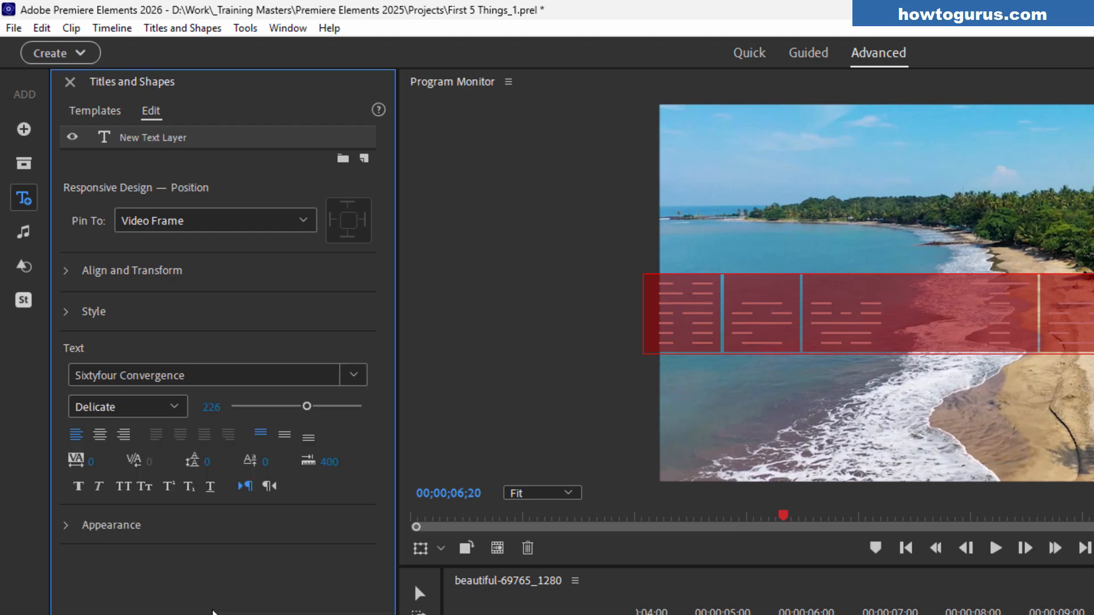
Select all of the layer's text and set the font style to Close
click(792, 316)
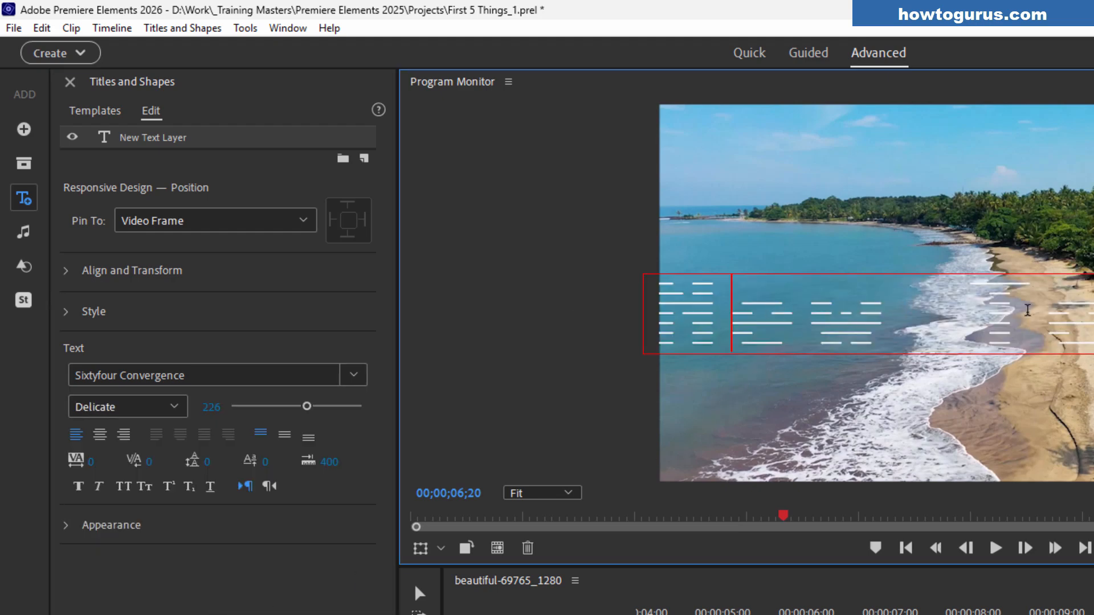
triple_click(938, 338)
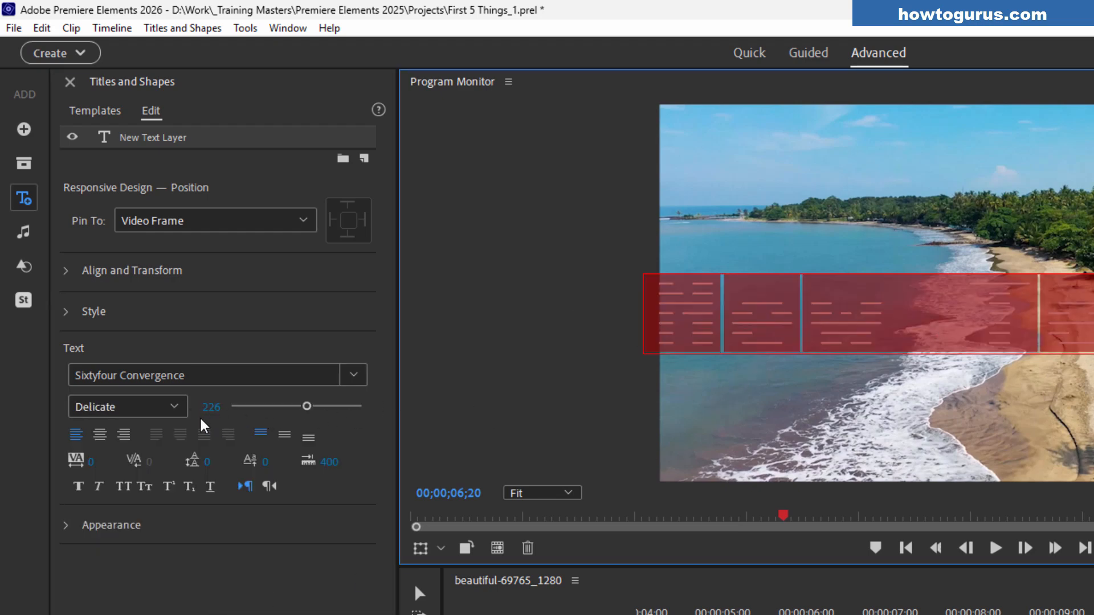
click(177, 408)
click(135, 511)
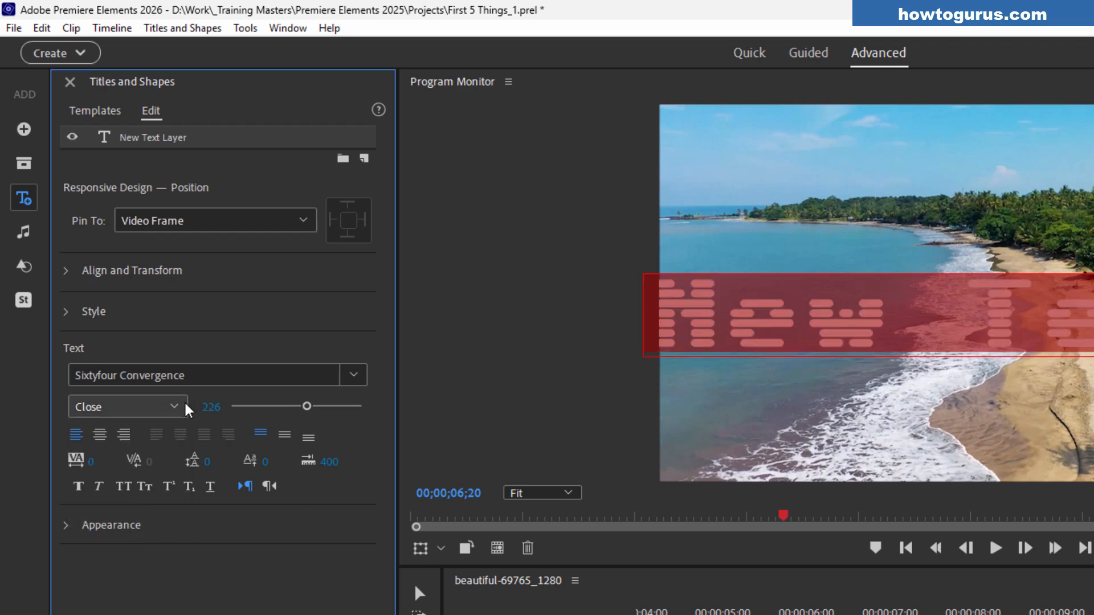
Switch the text font to Bungee Spice
click(172, 410)
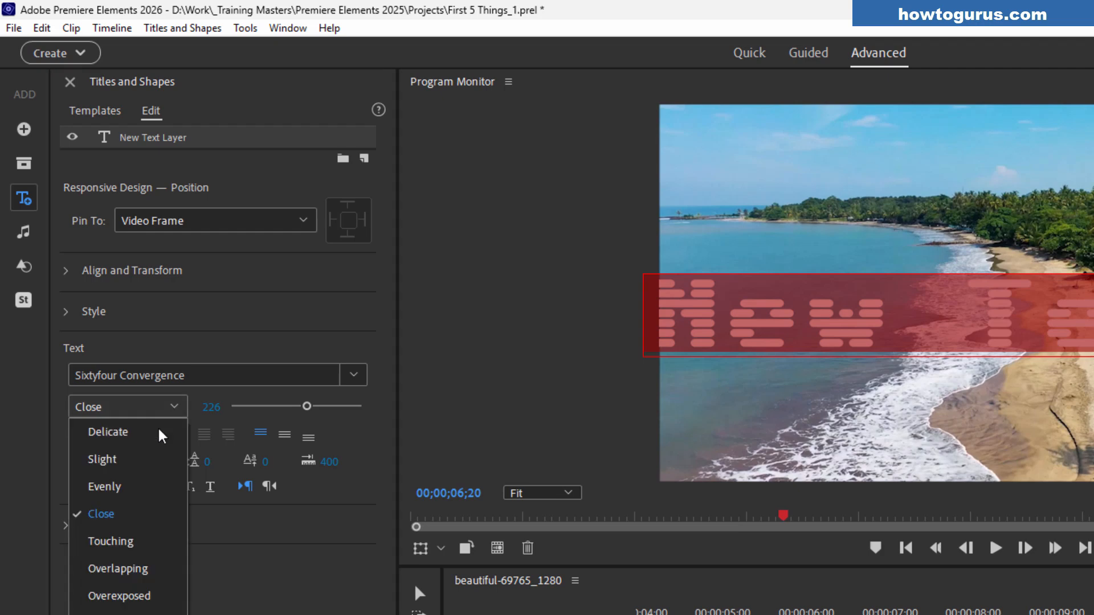
click(354, 375)
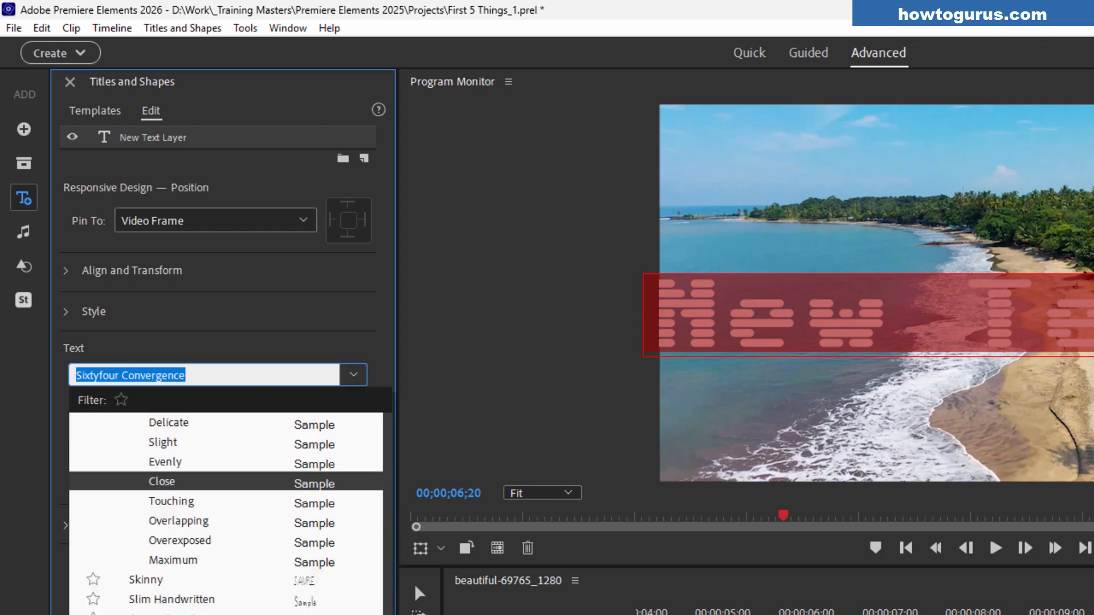
drag(391, 614, 390, 453)
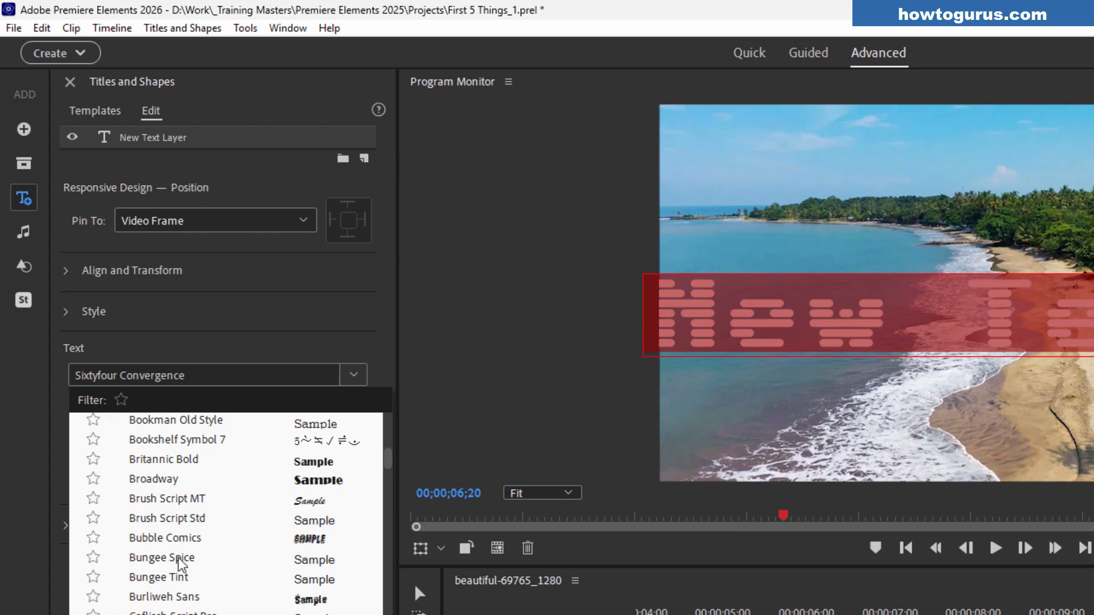
click(177, 558)
Select all of the text and apply the Bungee Tint font
click(836, 316)
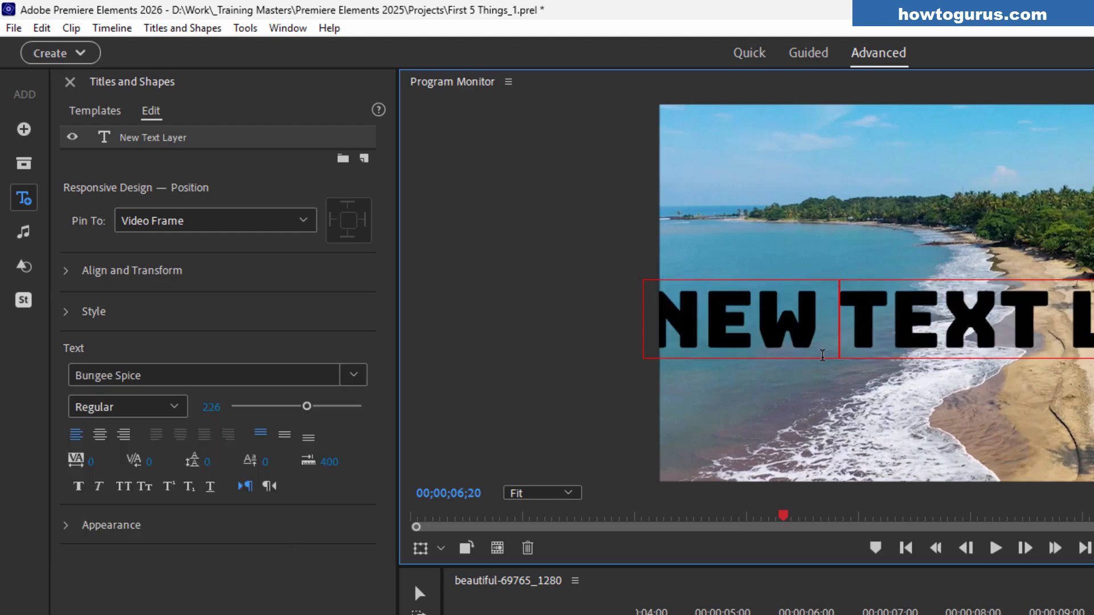
key(ctrl+a)
click(330, 381)
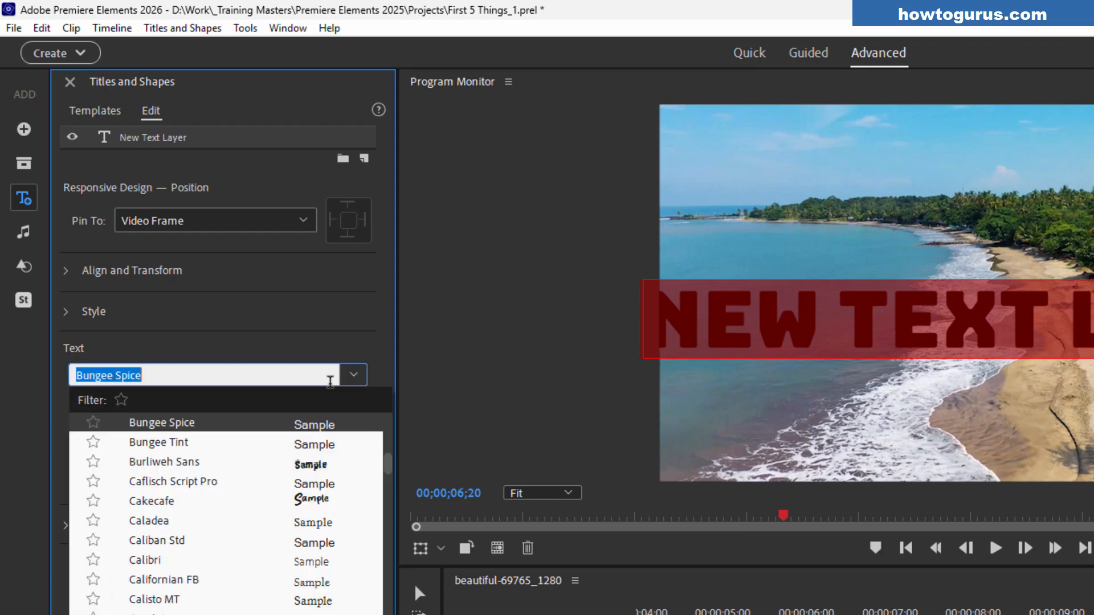
click(220, 441)
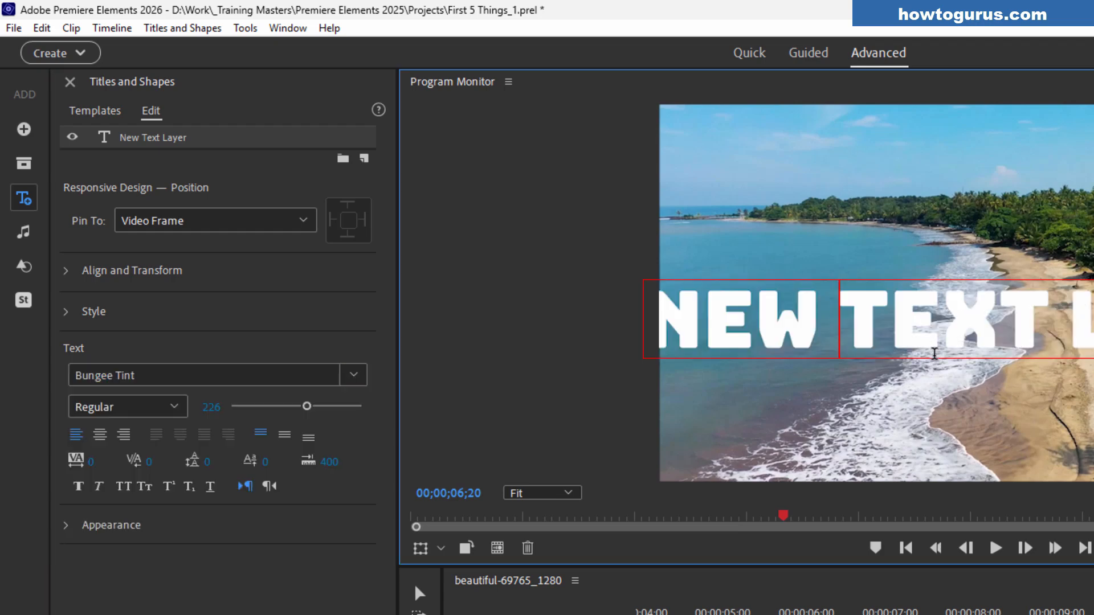
Apply the Honk font to all of the text and shift the text layer slightly right
key(ctrl+a)
click(342, 377)
drag(385, 467, 384, 533)
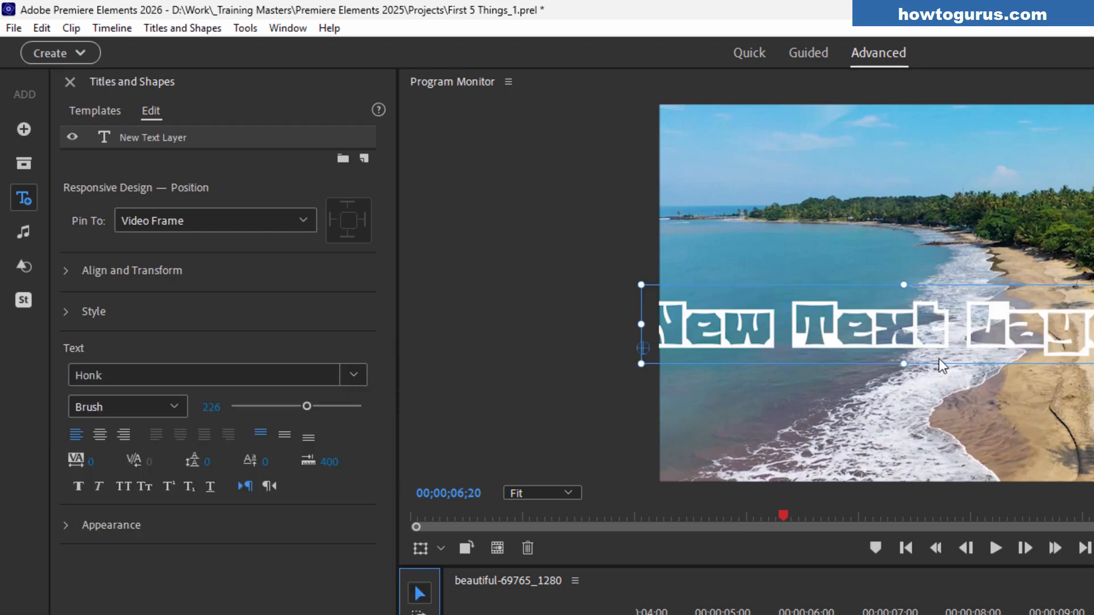
click(907, 333)
drag(906, 333, 966, 336)
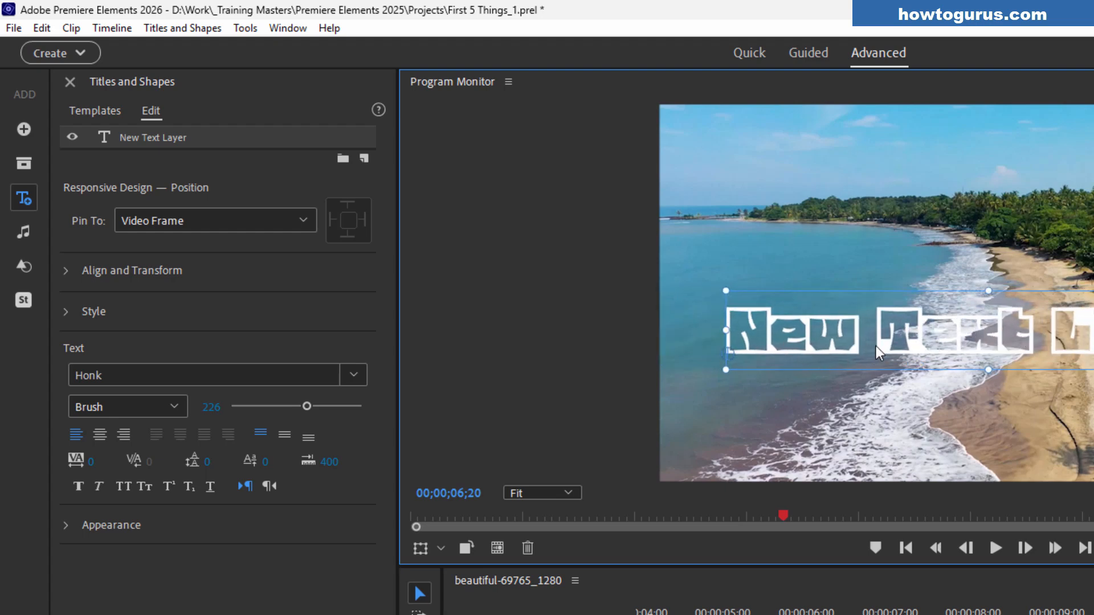
Set the Honk font style to Ninja and click back into the text
click(145, 406)
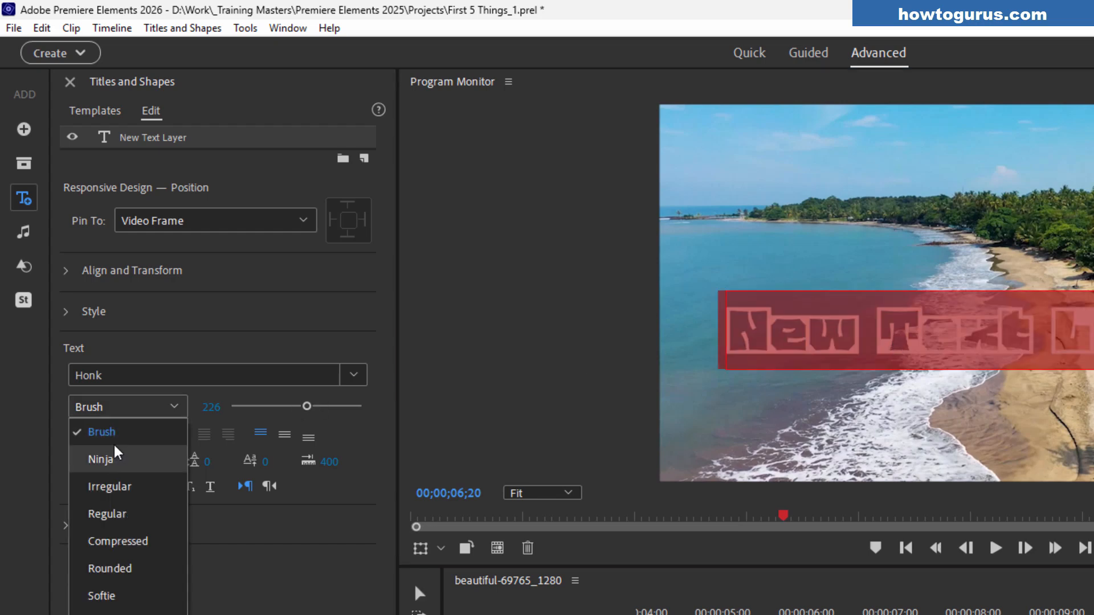
click(108, 459)
click(901, 354)
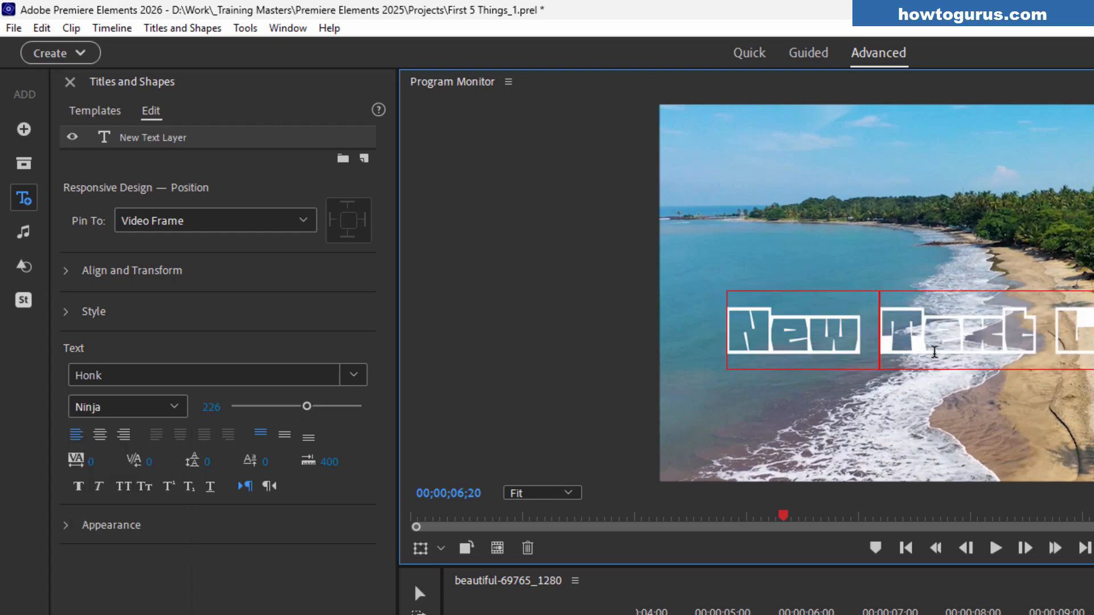
click(933, 350)
triple_click(933, 350)
click(932, 350)
Move the text layer up to the top edge of the frame
click(419, 593)
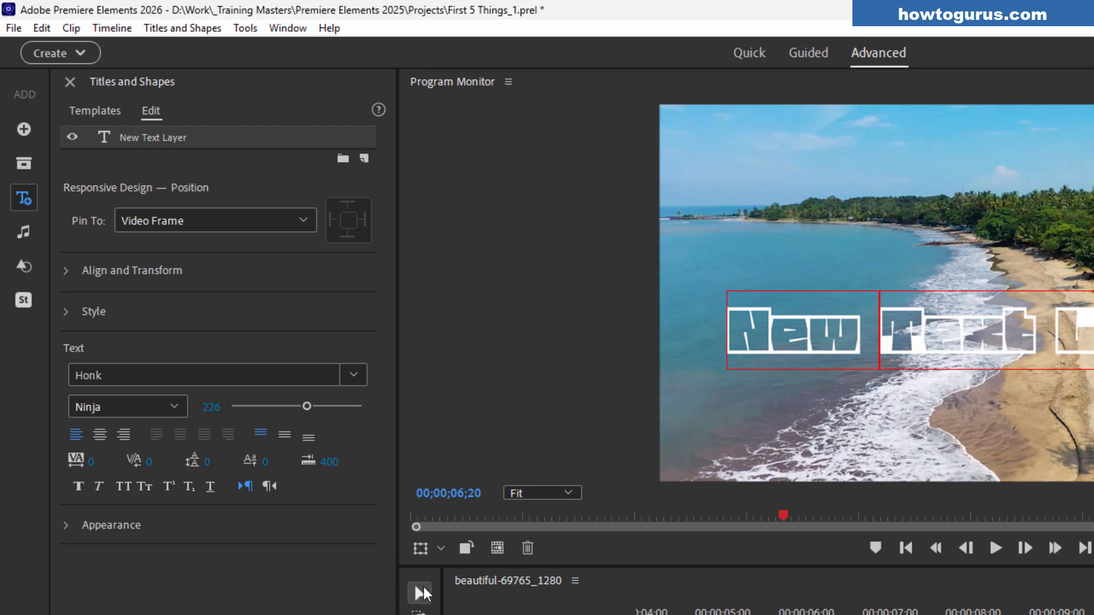
drag(1009, 352, 1012, 165)
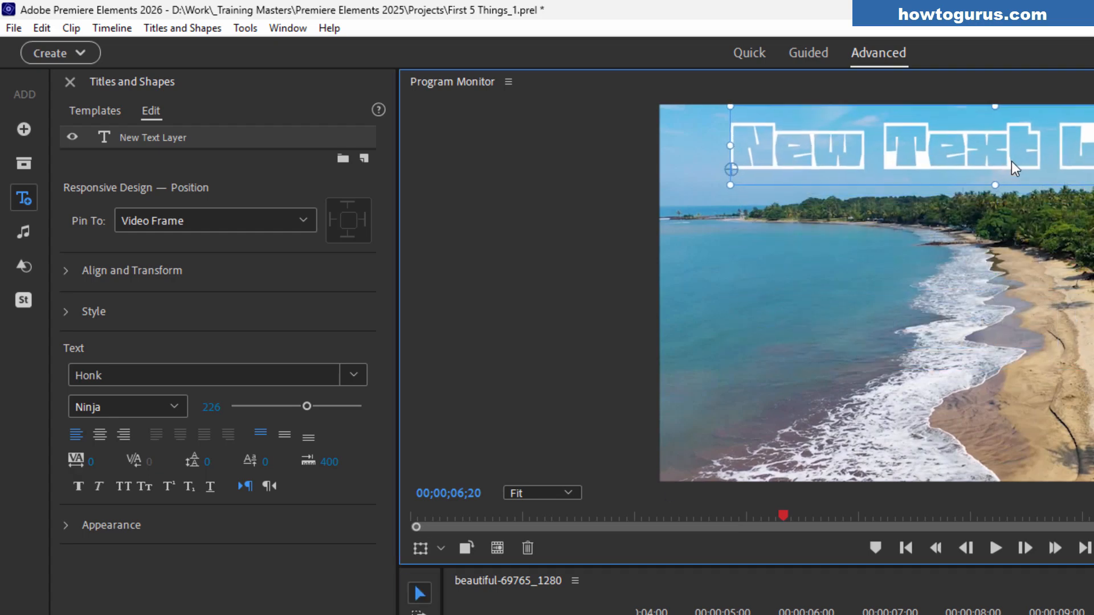
Re-enter text editing and set the font style to Irregular
double_click(999, 161)
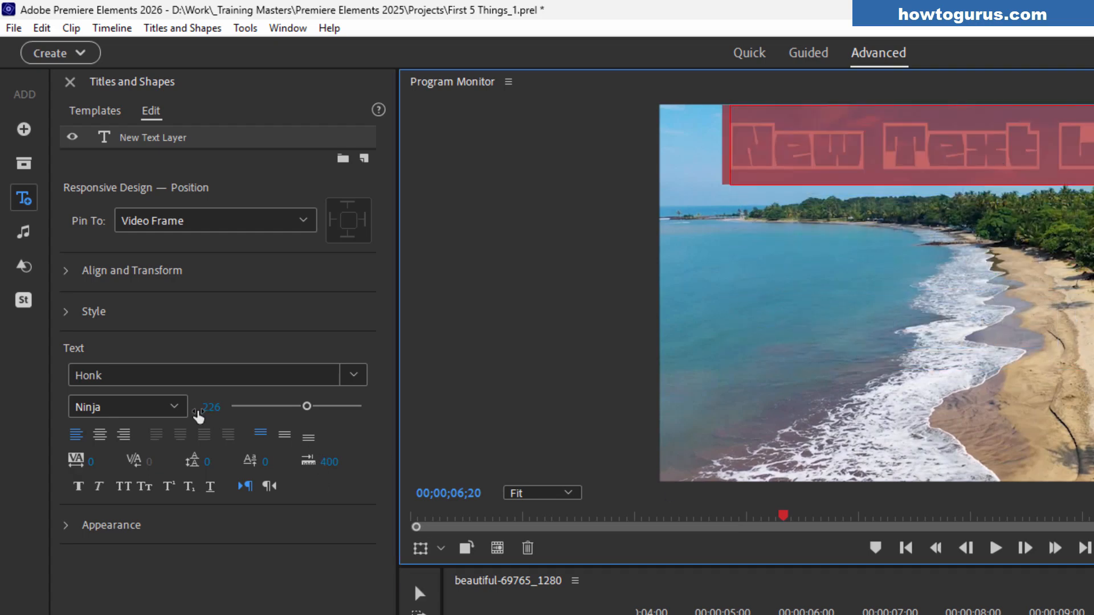
click(163, 407)
click(115, 485)
Select the text again and change the font style to Regular
click(826, 174)
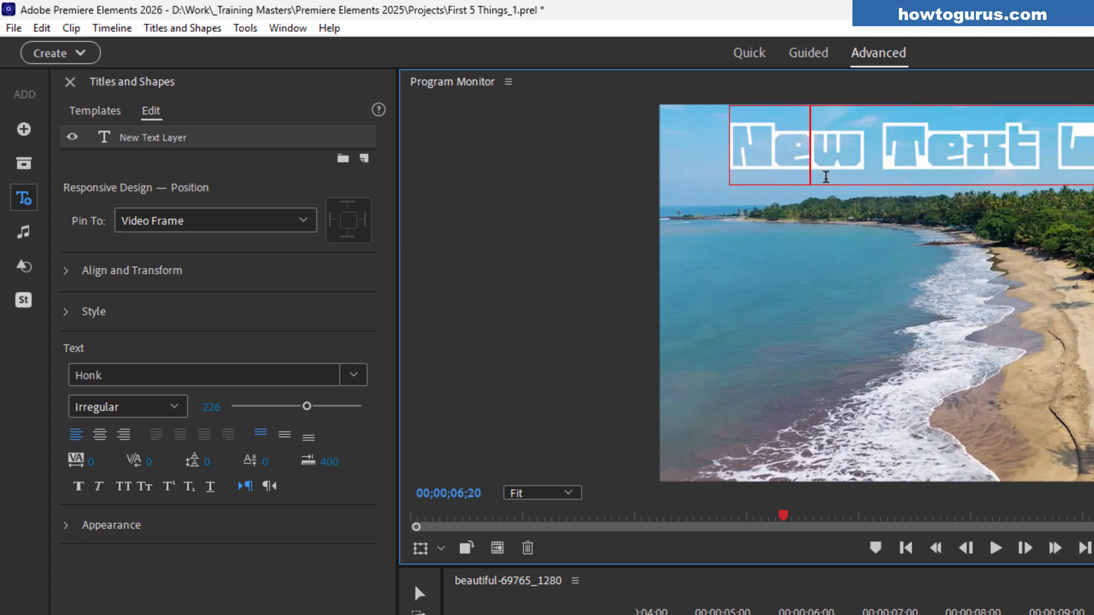
double_click(943, 152)
click(172, 406)
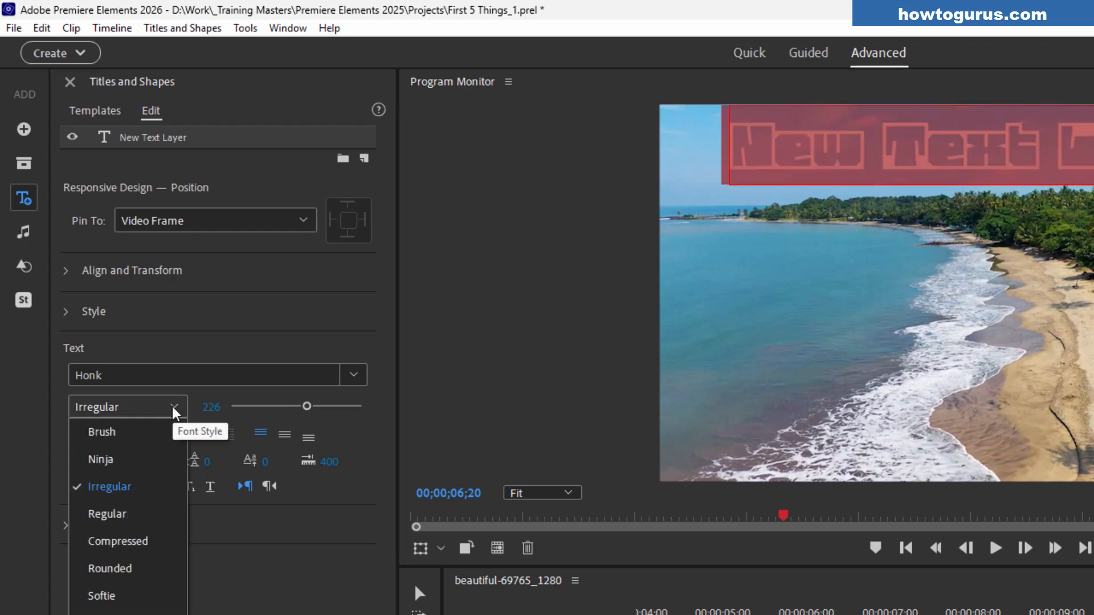
click(137, 509)
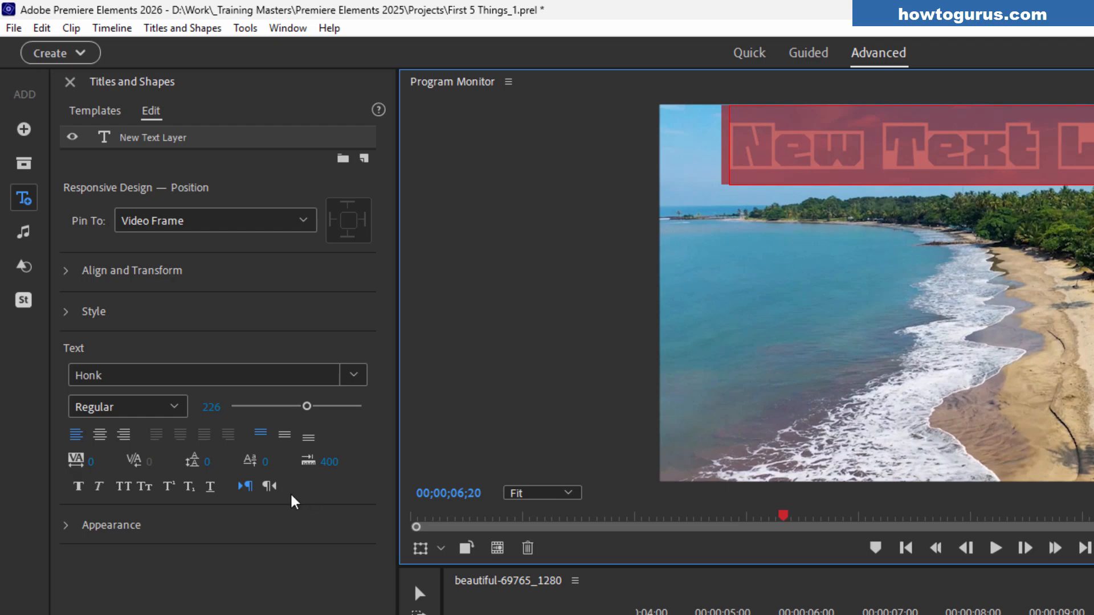
Change the font style to Wood
click(179, 405)
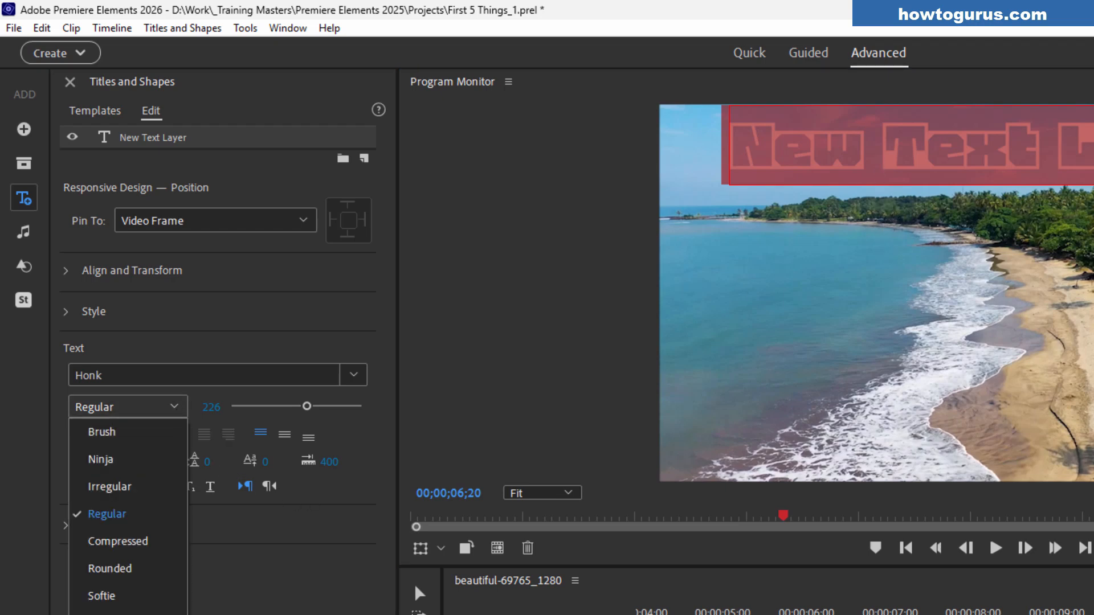
click(123, 614)
click(1036, 162)
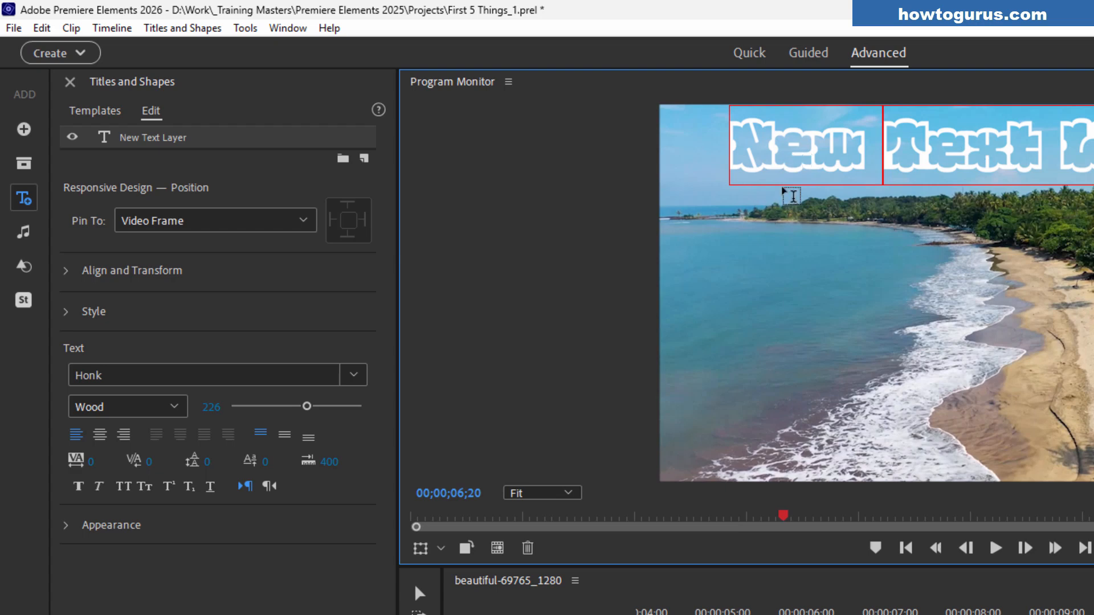
Select all of the text and apply the Nabla font
click(178, 406)
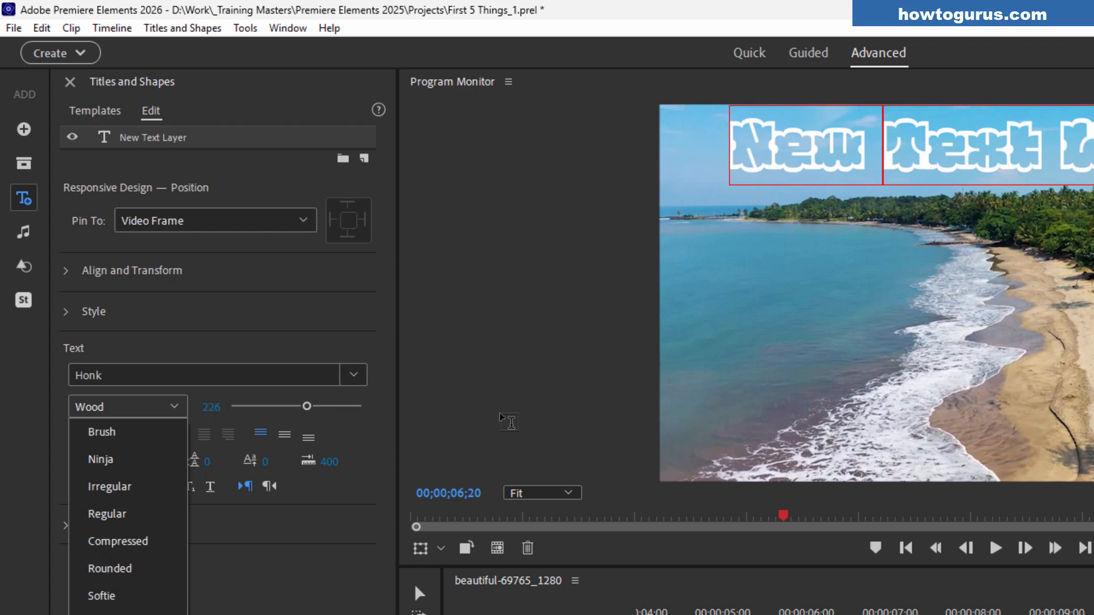
click(386, 393)
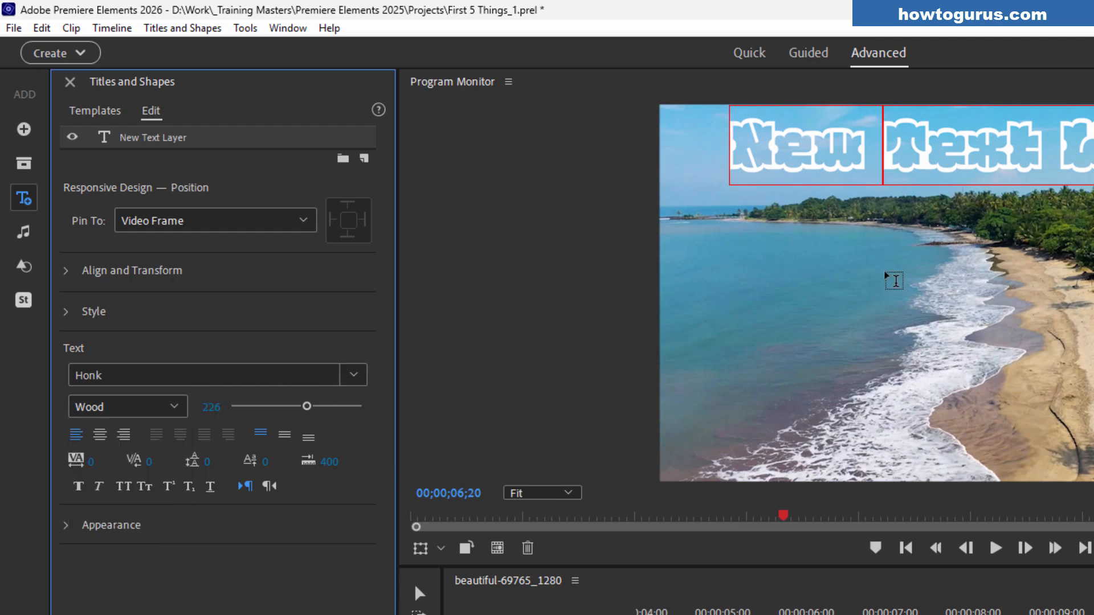
double_click(904, 165)
triple_click(903, 165)
click(353, 375)
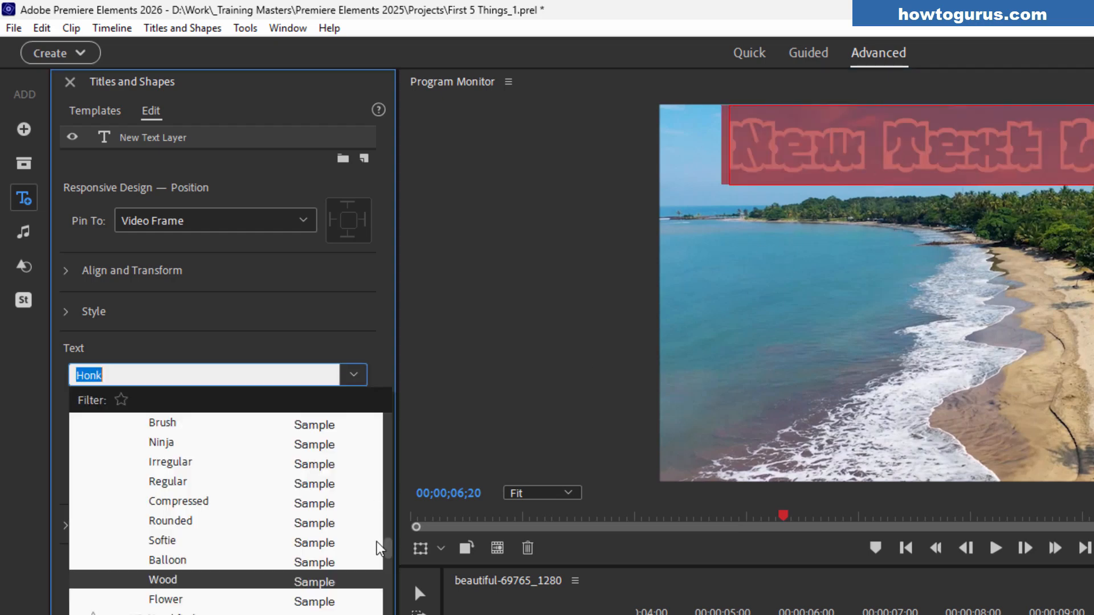
drag(387, 551, 388, 591)
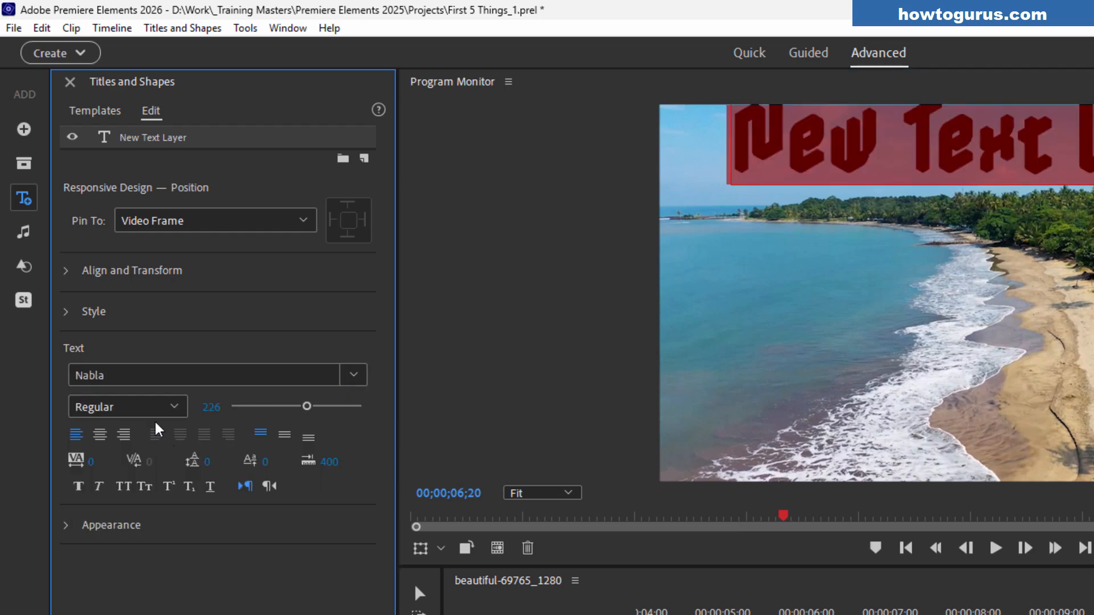
Switch the text font to Foldit
click(155, 411)
click(155, 411)
click(880, 148)
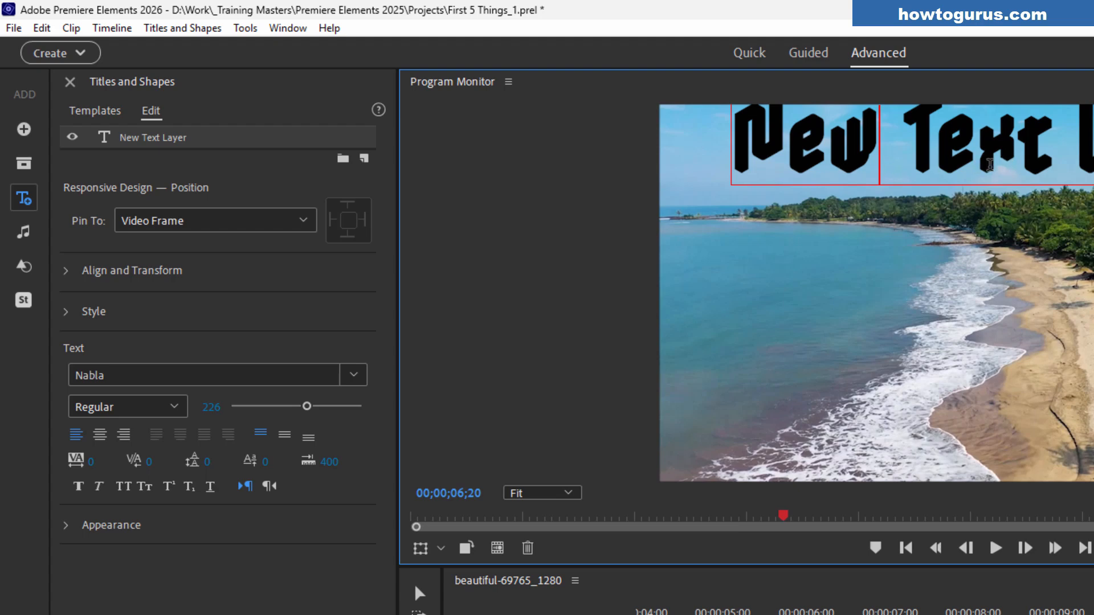
click(353, 375)
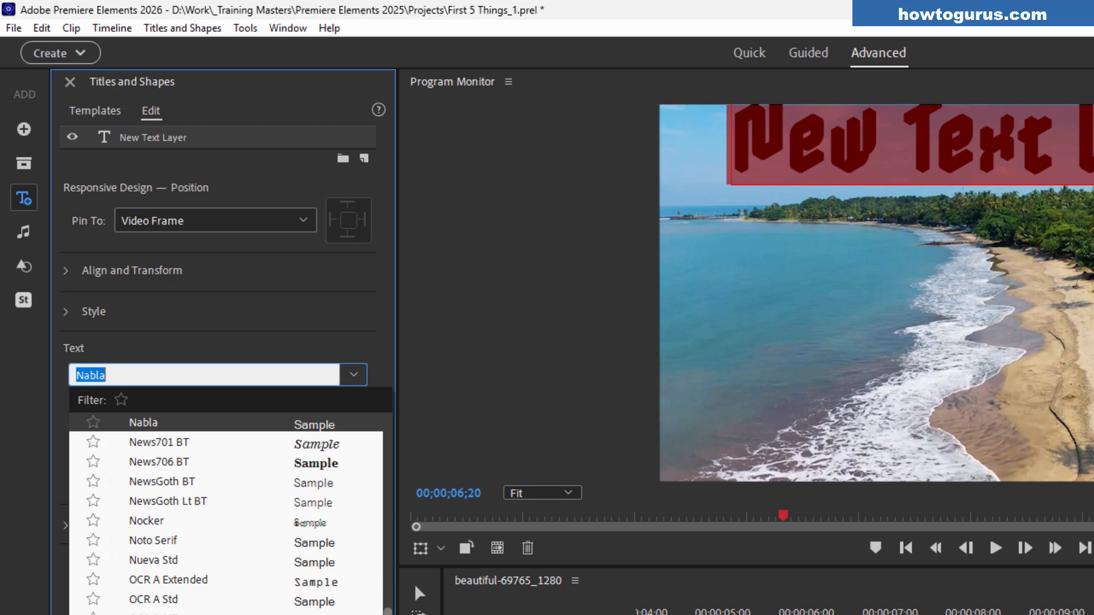
drag(387, 609, 384, 518)
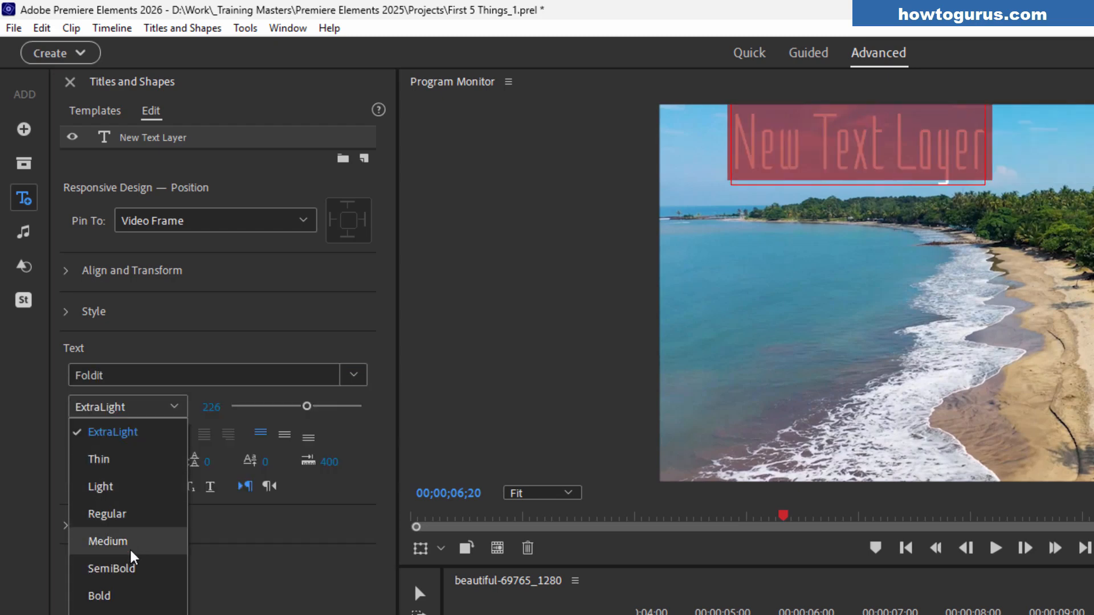
click(128, 548)
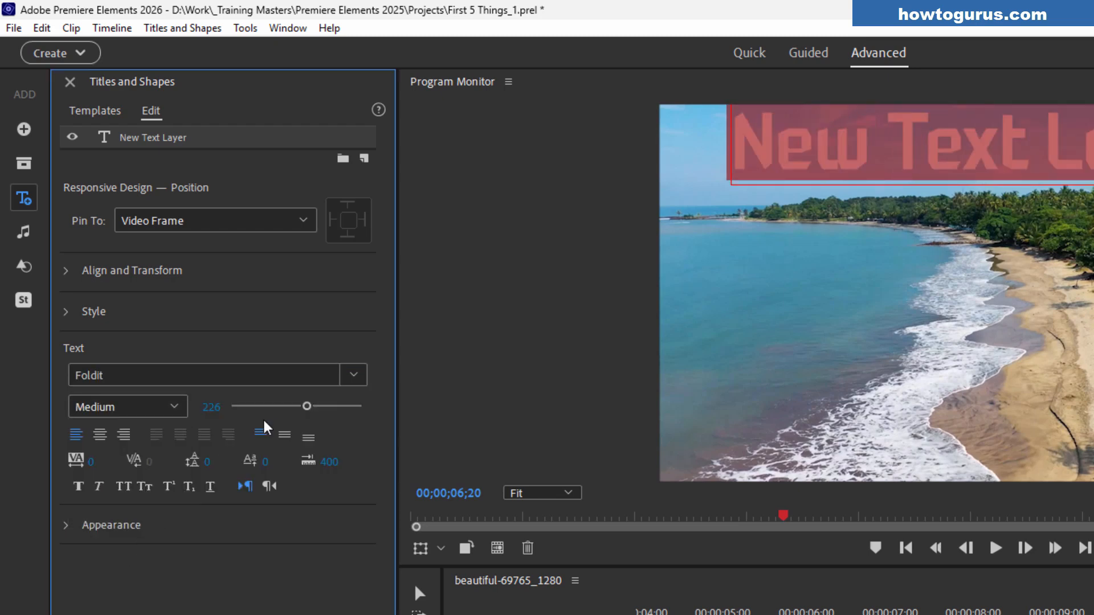
Set the font style to SemiBold, then apply the SudegnakNo4Blue font to the text
click(176, 405)
click(105, 568)
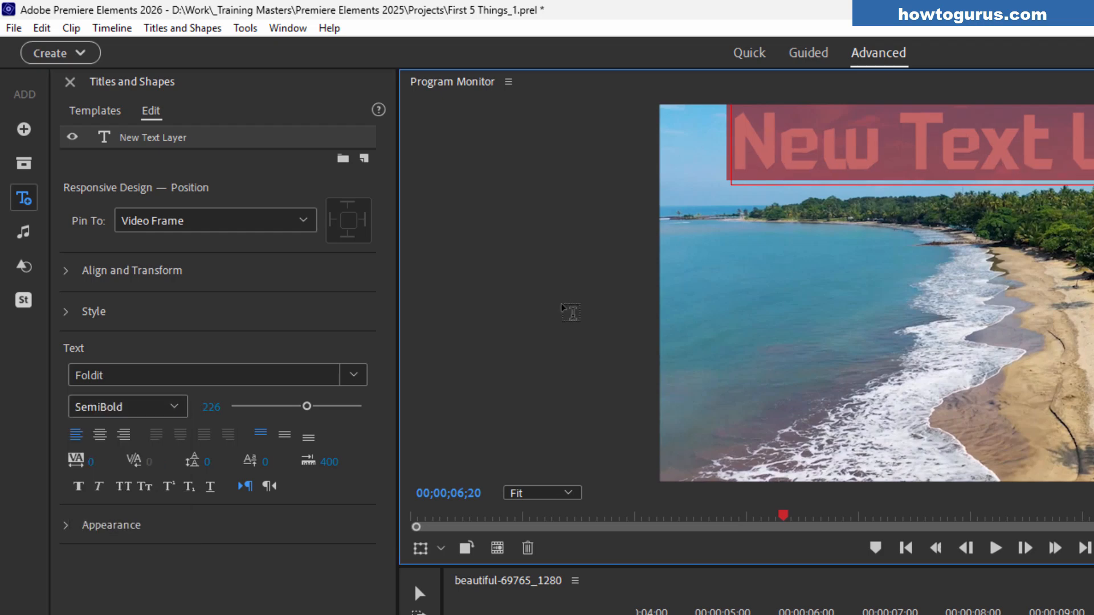
click(354, 375)
drag(390, 508, 385, 614)
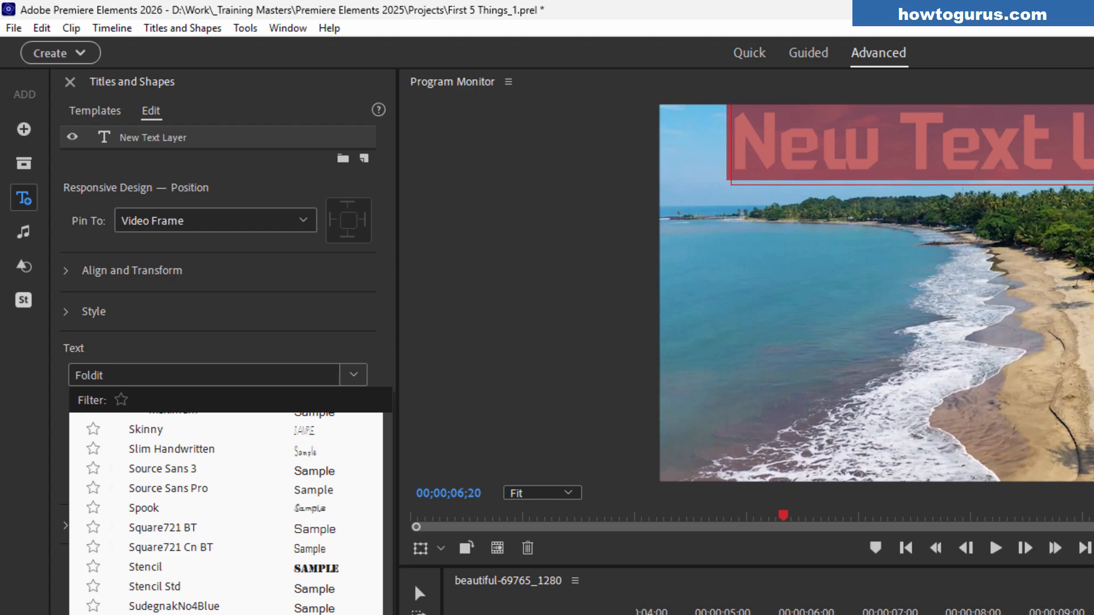
click(174, 605)
click(898, 170)
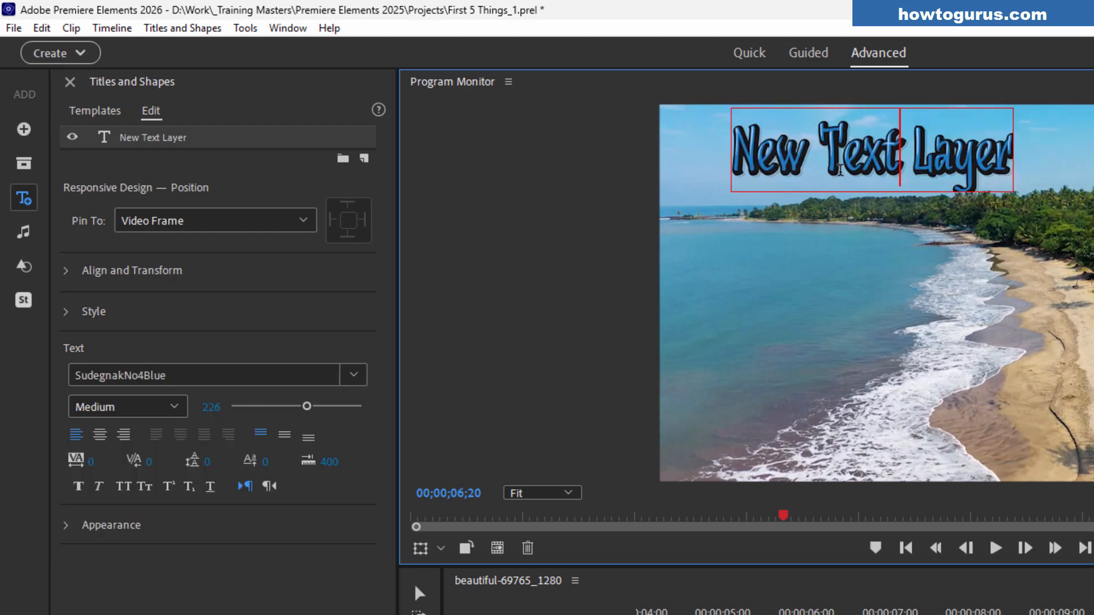